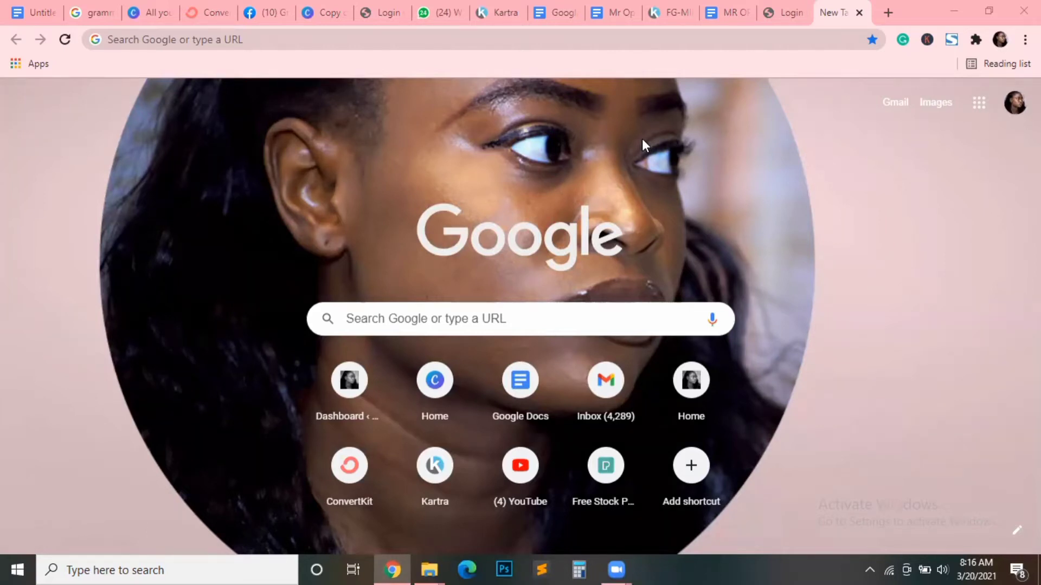
# Navigate Chrome to the Facebook Creator Studio home page via the omnibox
pyautogui.click(663, 32)
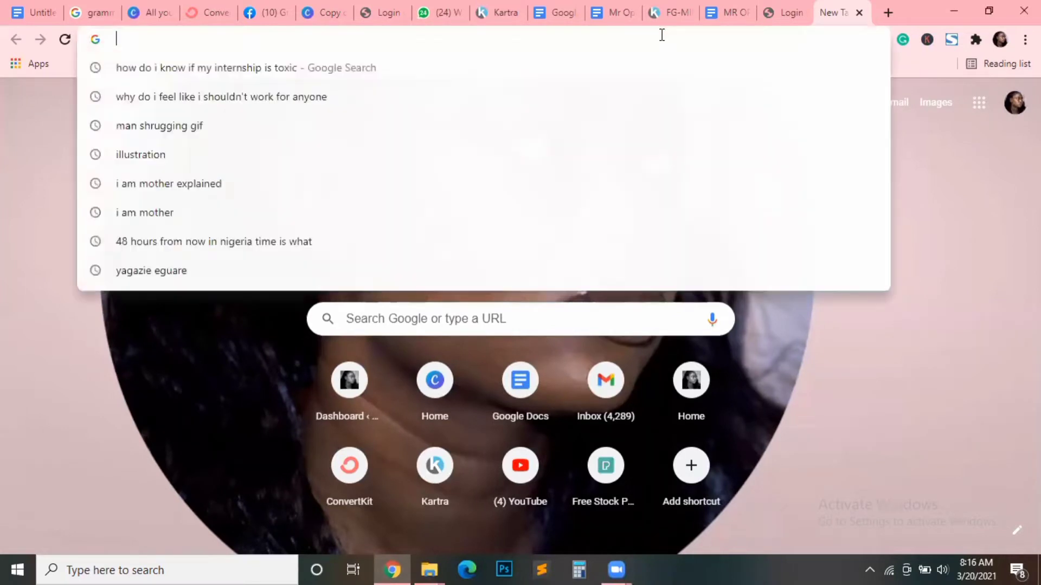
pyautogui.write('creatorstudio/home')
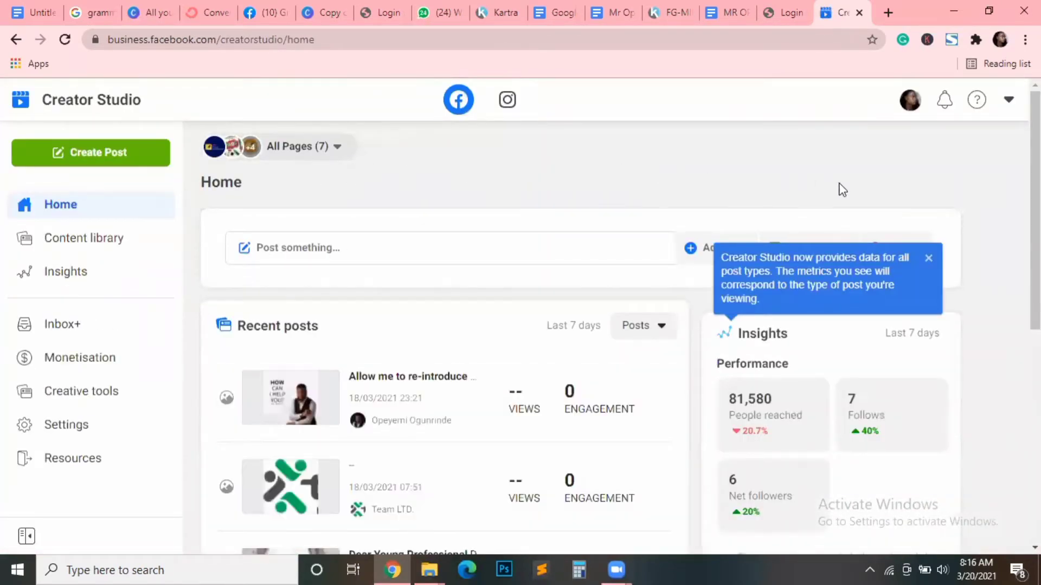
# Close the post-types data tip and peek at the Create Post dropdown without choosing anything
pyautogui.click(928, 258)
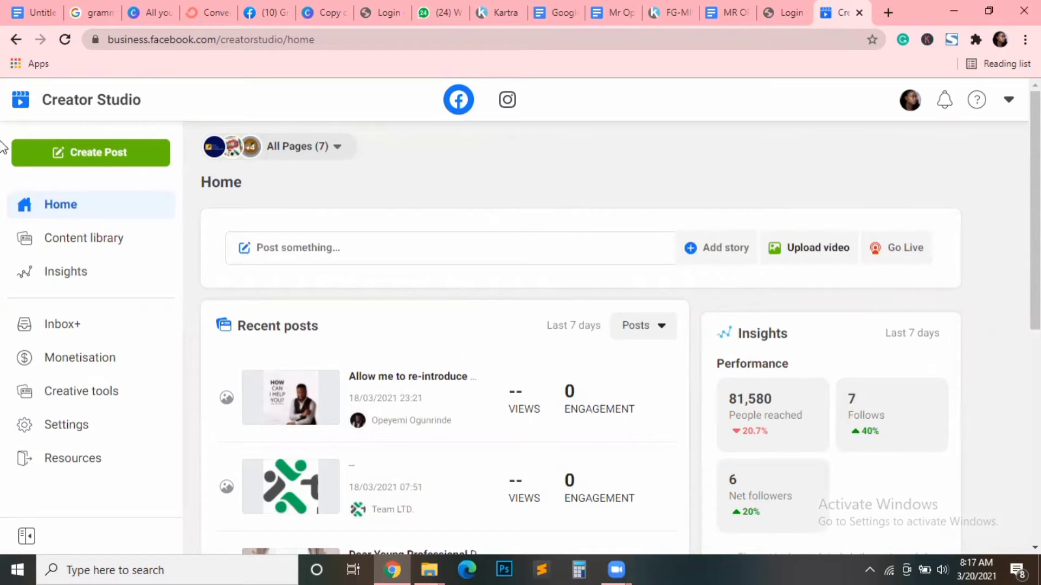
pyautogui.click(72, 158)
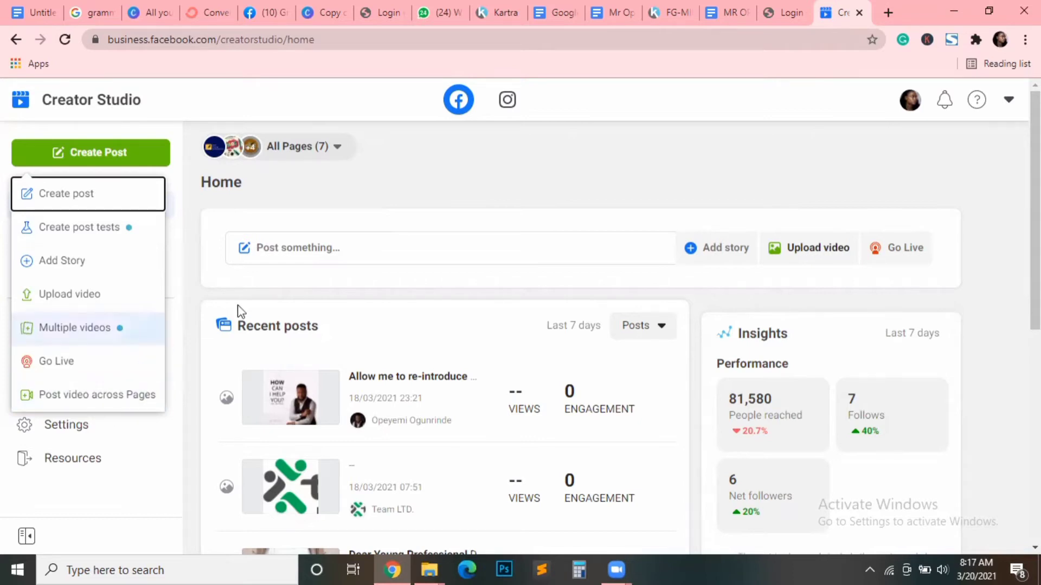
pyautogui.click(399, 179)
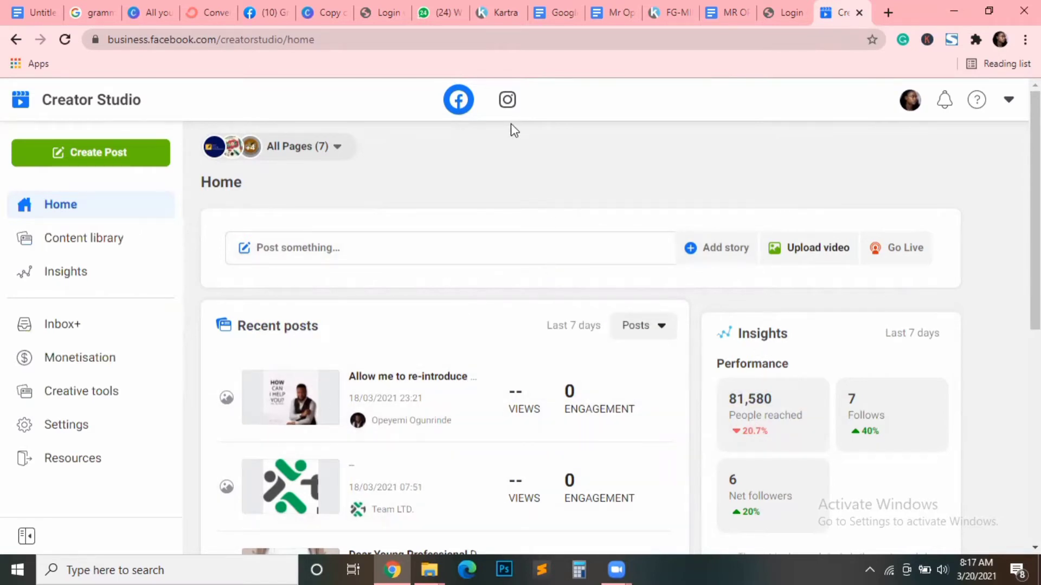
# Switch to the Instagram account and start a new Instagram feed post from Create Post
pyautogui.click(508, 99)
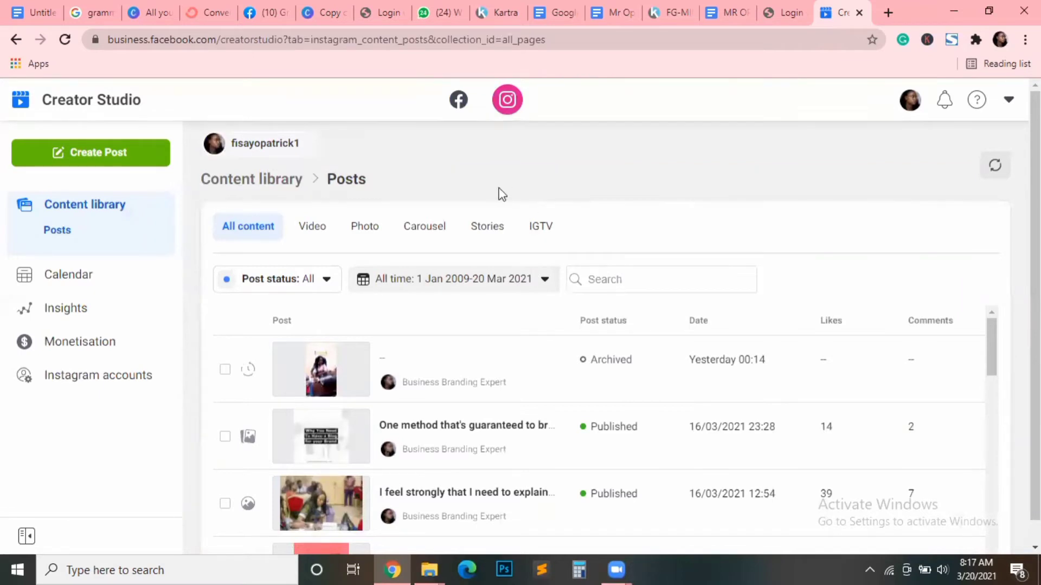
pyautogui.scroll(-2, 593, 388)
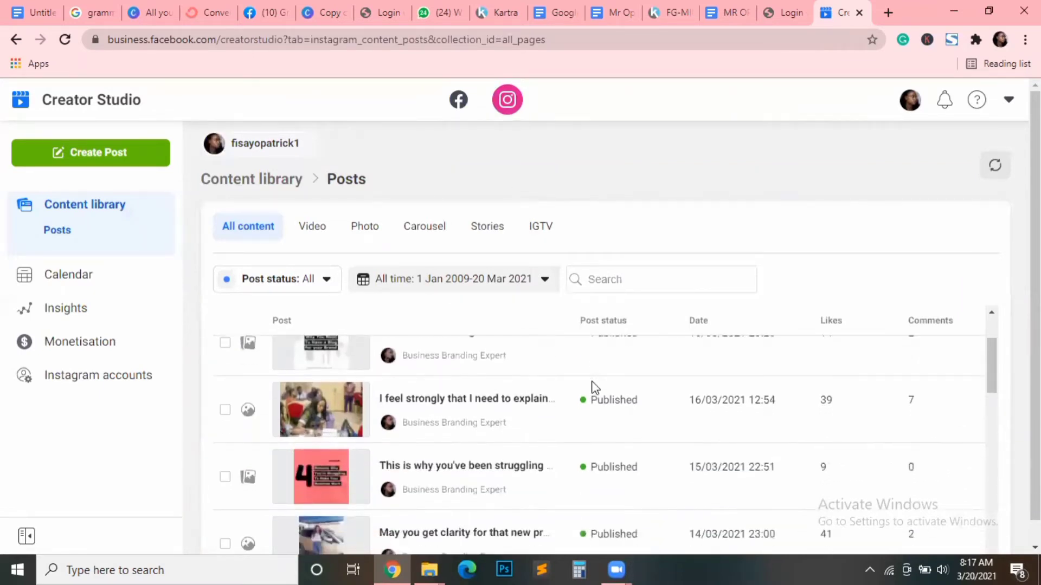
pyautogui.scroll(-1, 593, 388)
pyautogui.scroll(-1, 593, 389)
pyautogui.scroll(1, 593, 388)
pyautogui.scroll(2, 593, 388)
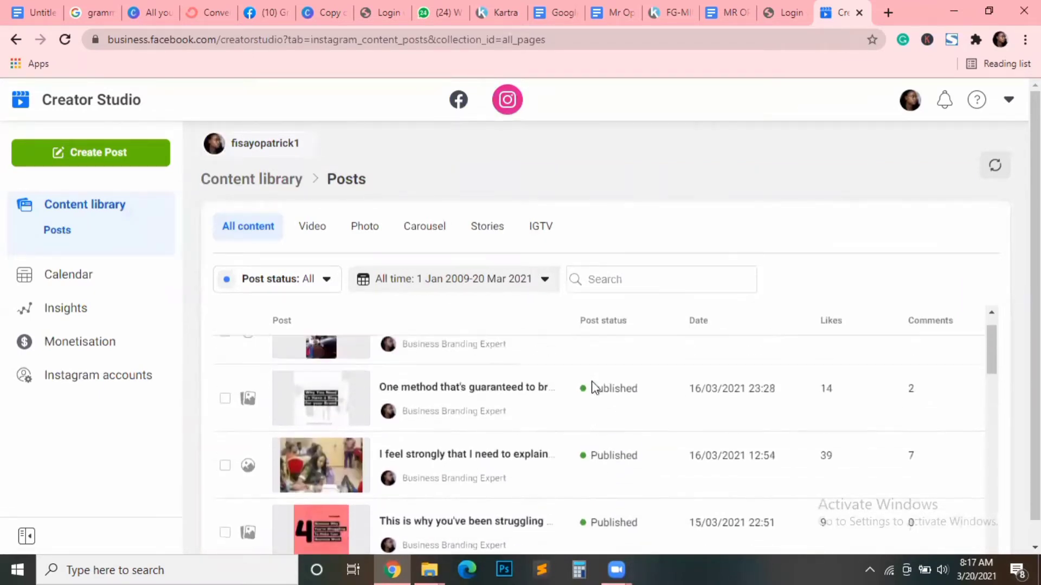
pyautogui.scroll(1, 593, 387)
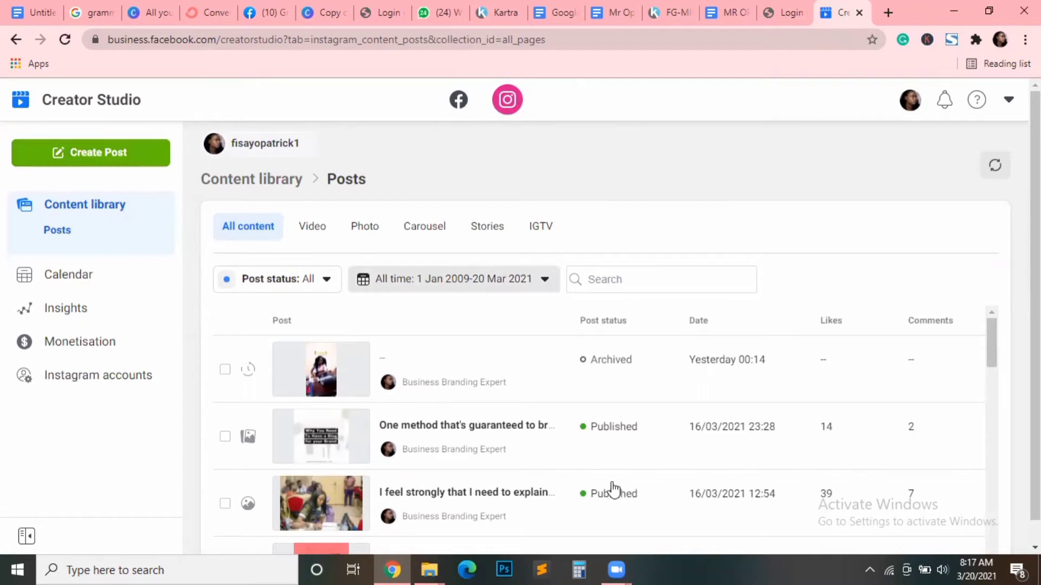
pyautogui.click(112, 153)
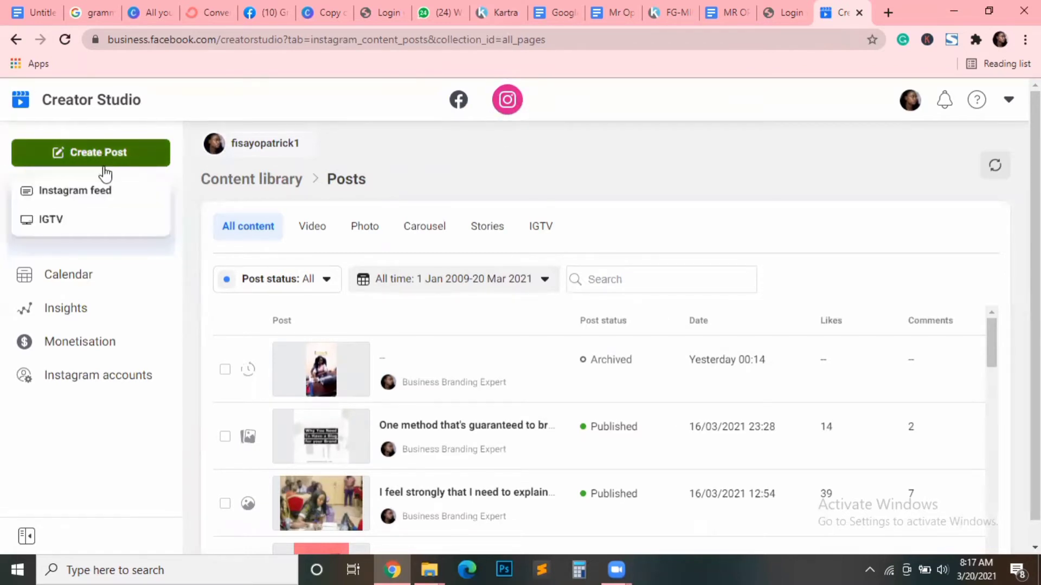
pyautogui.click(94, 192)
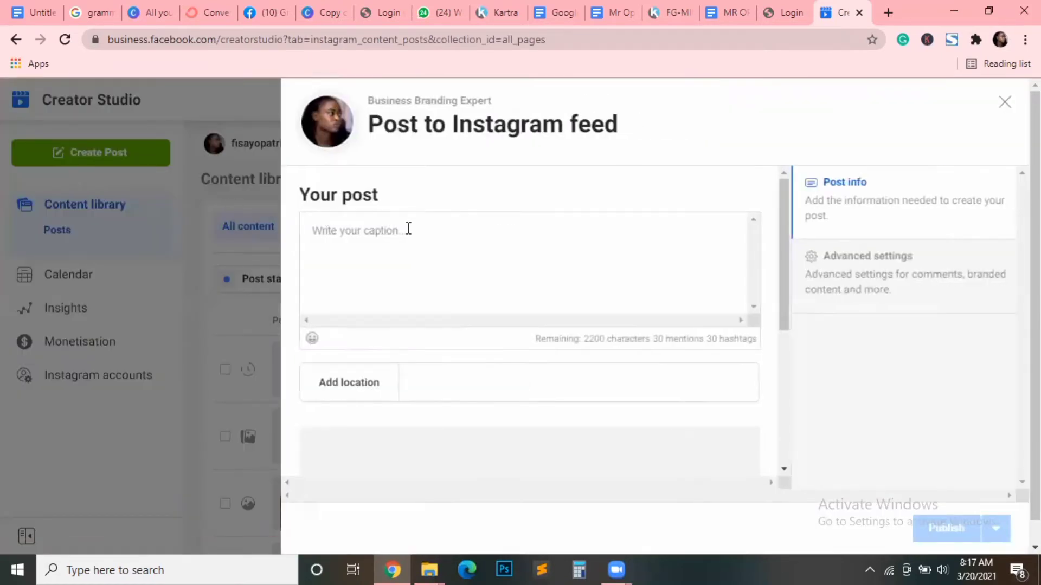
# Enter the caption 'Get ready to receive massive deets about your blah blah blah'
pyautogui.click(410, 228)
pyautogui.write('Get ready ')
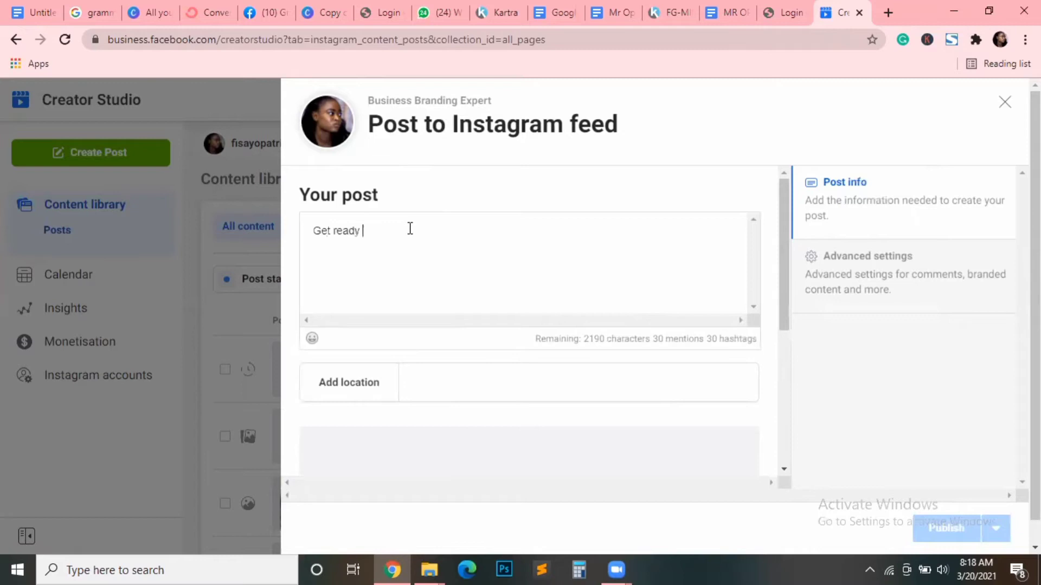
pyautogui.write('to receive ma')
pyautogui.write('ssive d')
pyautogui.write('eets about ')
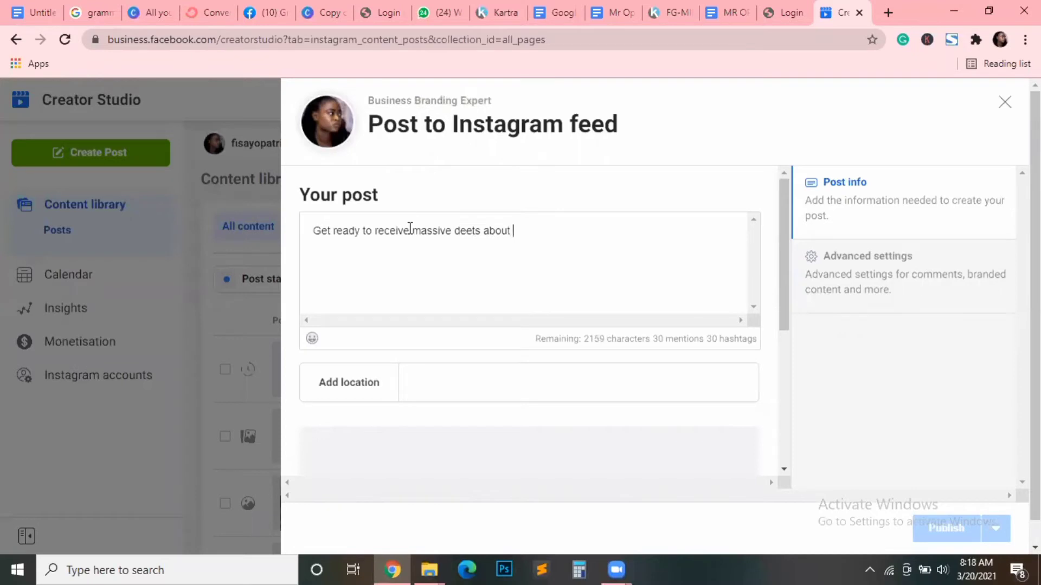
pyautogui.write('your ')
pyautogui.write('blah b')
pyautogui.write('lah blah')
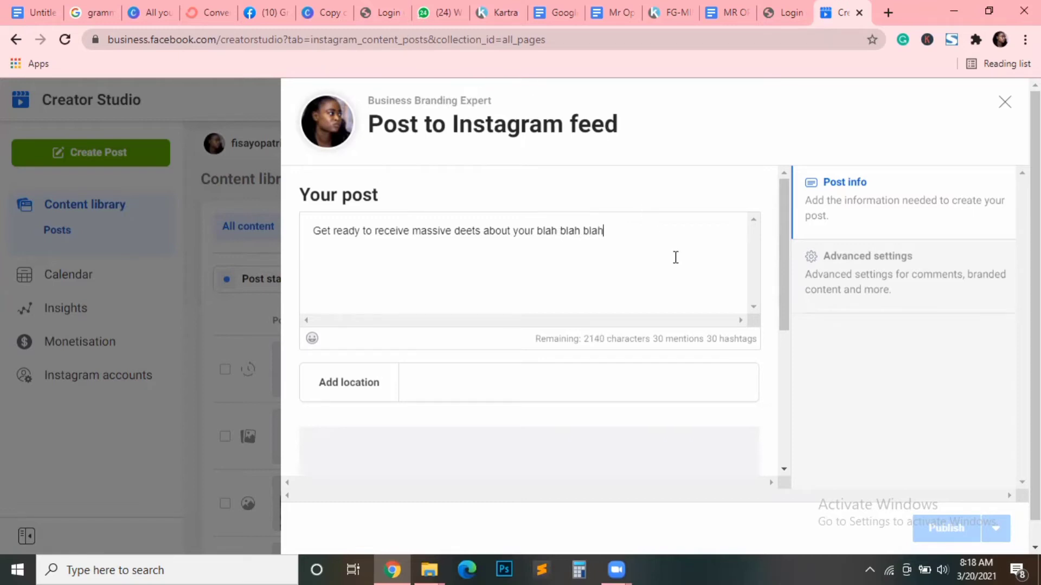
pyautogui.scroll(-2, 674, 258)
pyautogui.scroll(-1, 674, 271)
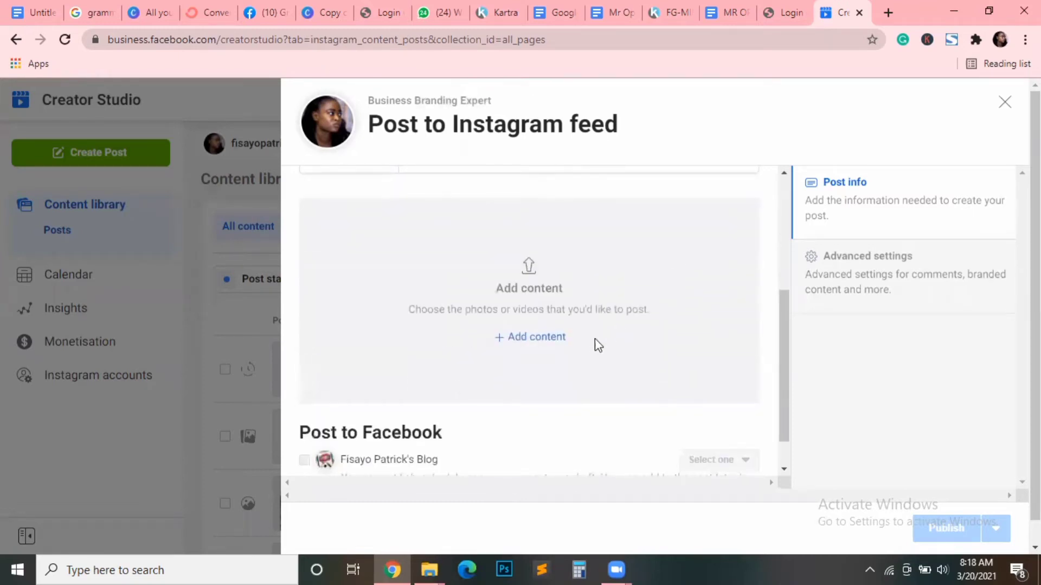
# Attach the 'Fb gp' pink collage image from Downloads via file upload
pyautogui.click(558, 345)
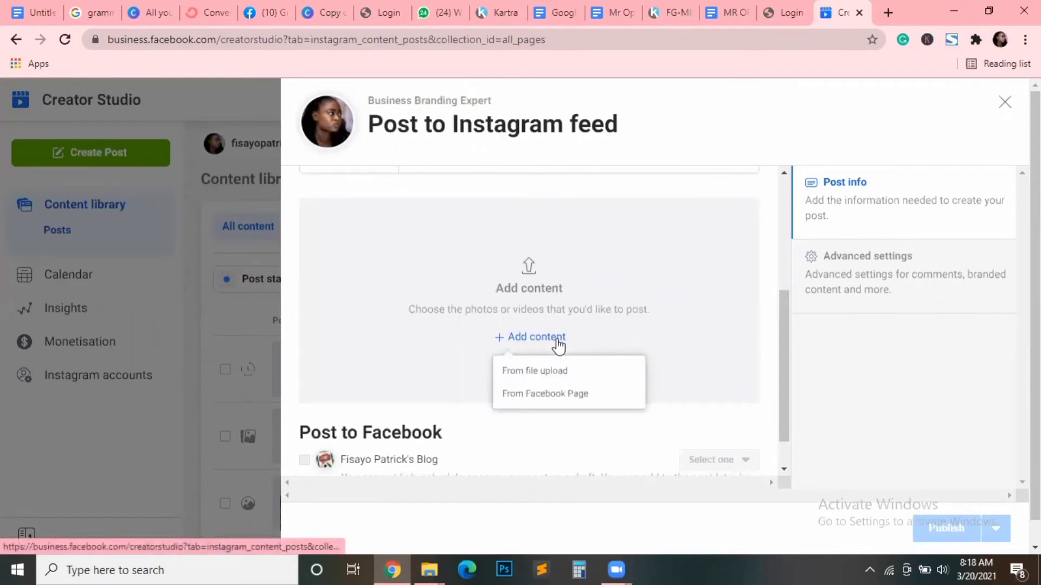
pyautogui.click(541, 375)
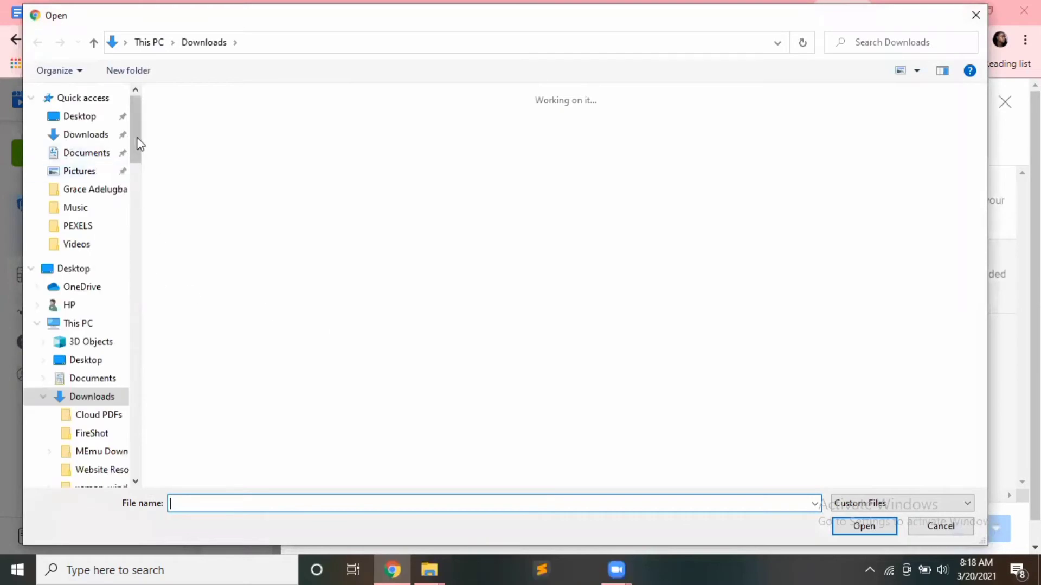
pyautogui.click(83, 122)
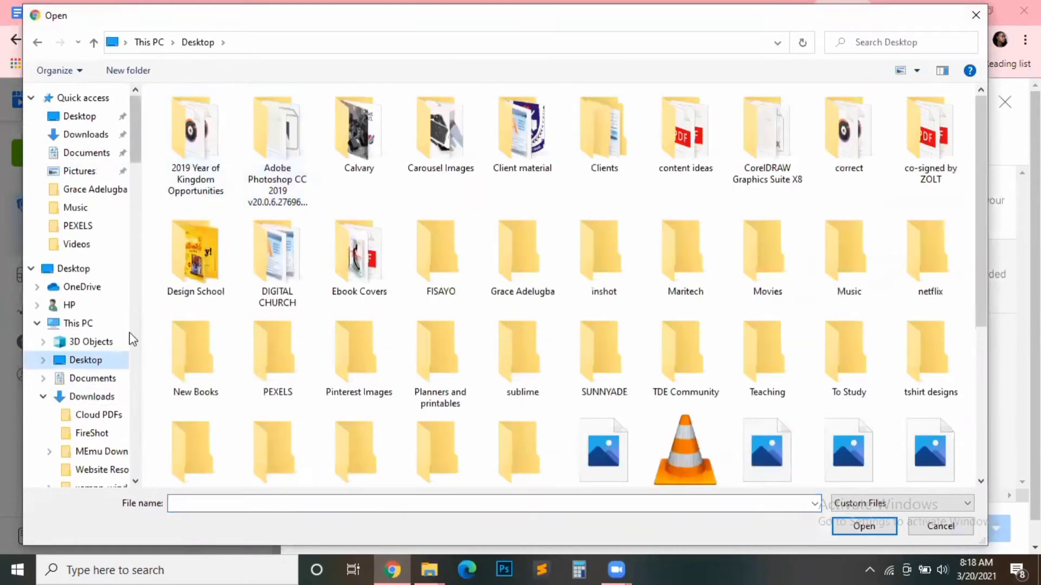
pyautogui.click(85, 136)
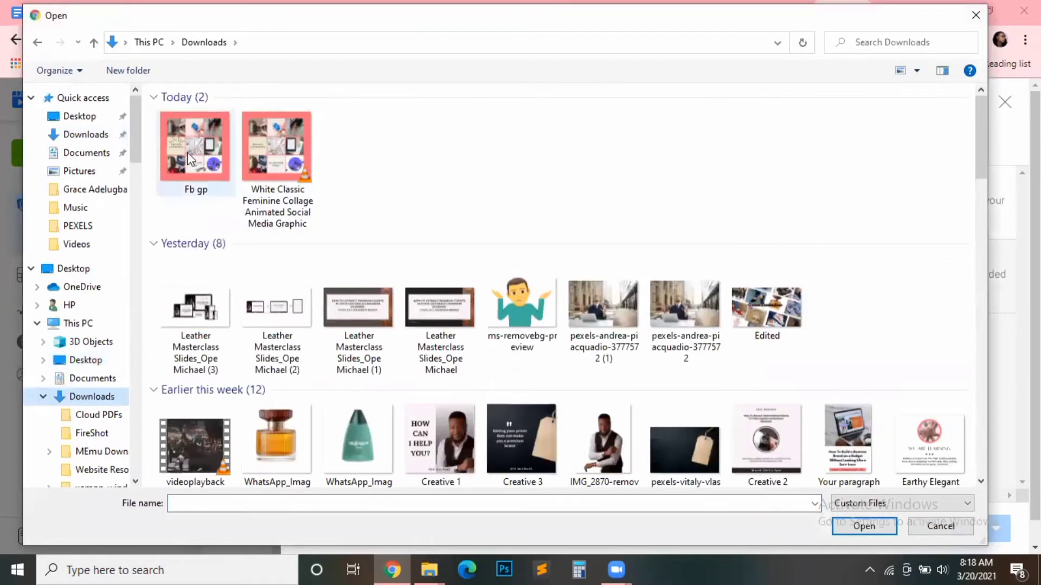
pyautogui.doubleClick(189, 159)
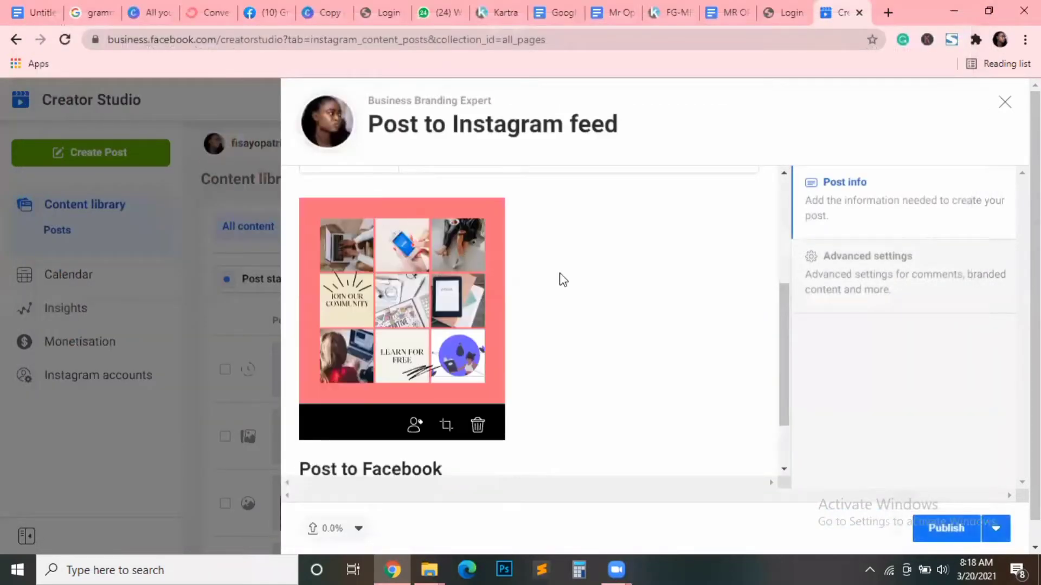
pyautogui.scroll(3, 574, 297)
pyautogui.scroll(-1, 575, 290)
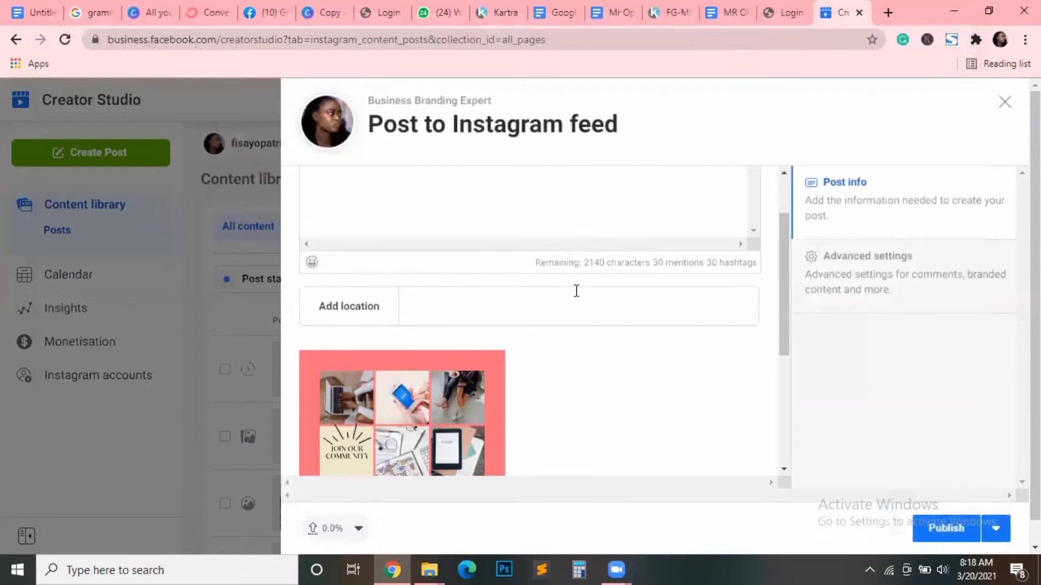
pyautogui.scroll(1, 577, 289)
pyautogui.scroll(-1, 580, 280)
pyautogui.scroll(-2, 579, 280)
pyautogui.scroll(1, 579, 280)
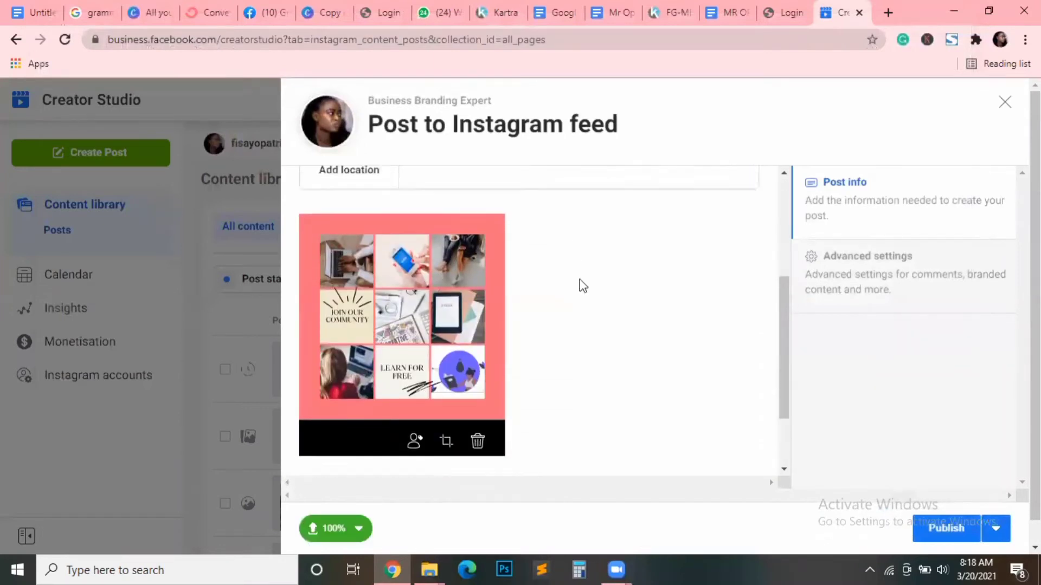
pyautogui.scroll(3, 579, 279)
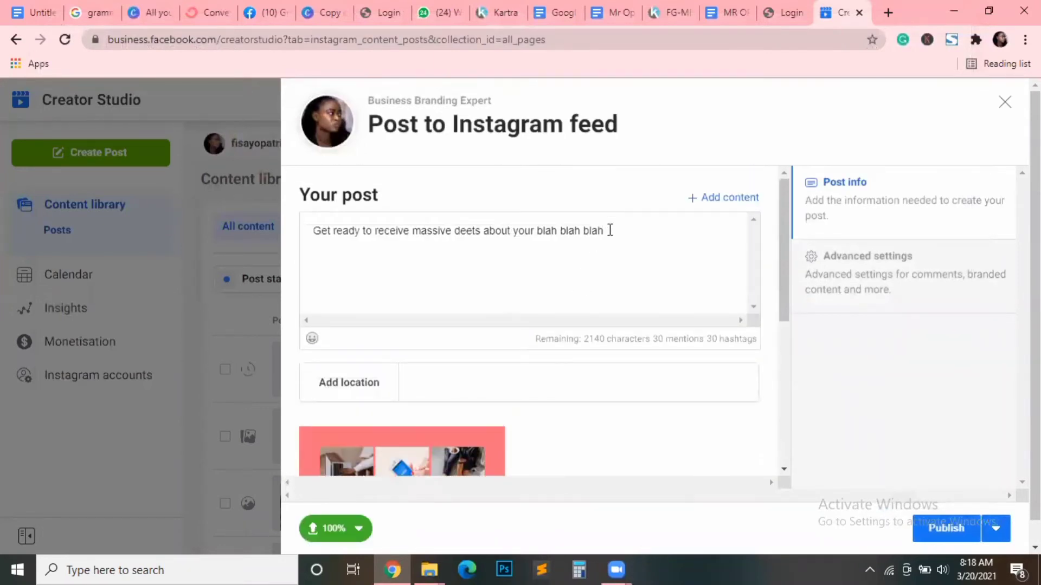
# Clear the placeholder caption and write an invitation to join the Facebook group via the bio link
pyautogui.tripleClick(609, 230)
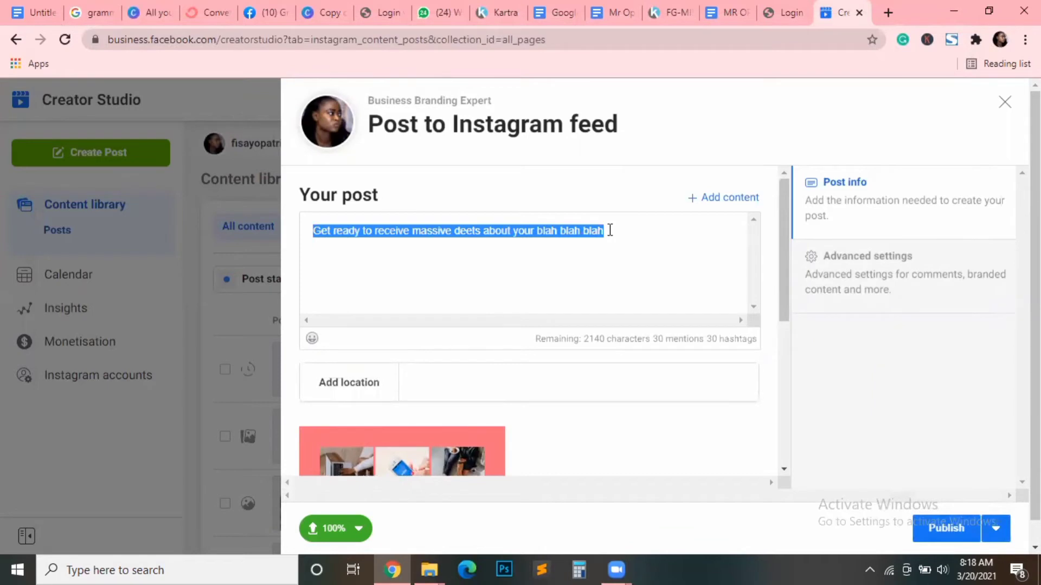
pyautogui.press('BackSpace')
pyautogui.write("I'm ")
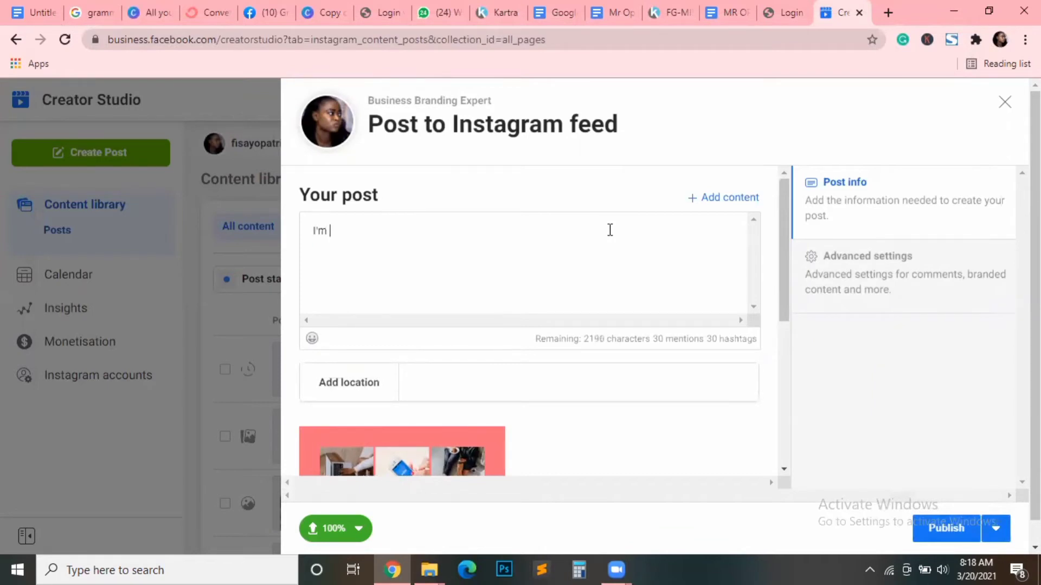
pyautogui.write('post')
pyautogui.write('ing ')
pyautogui.write('valuab')
pyautogui.write('le tutorial')
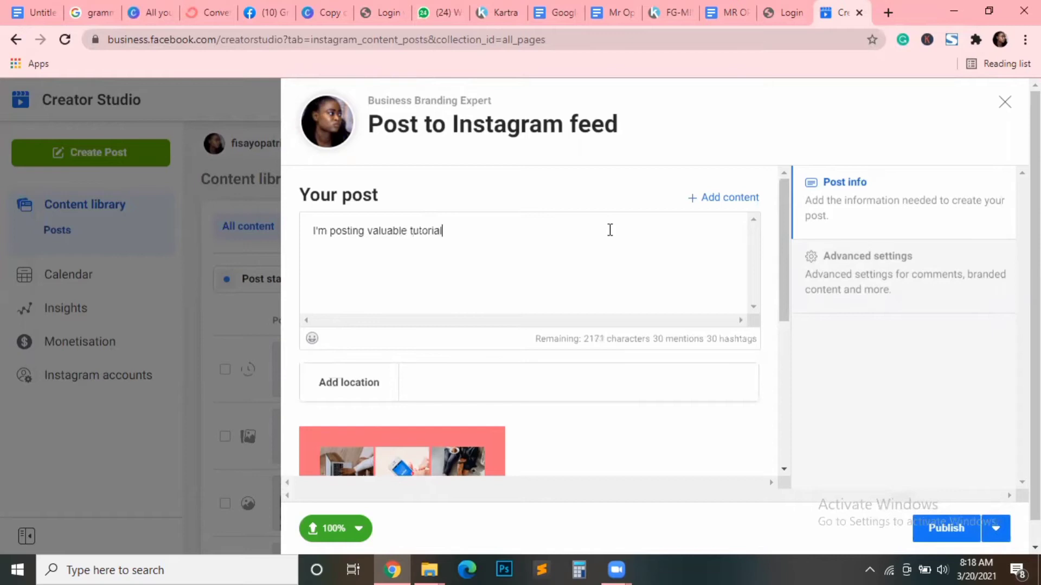
pyautogui.write(' videos on')
pyautogui.write(' my social me')
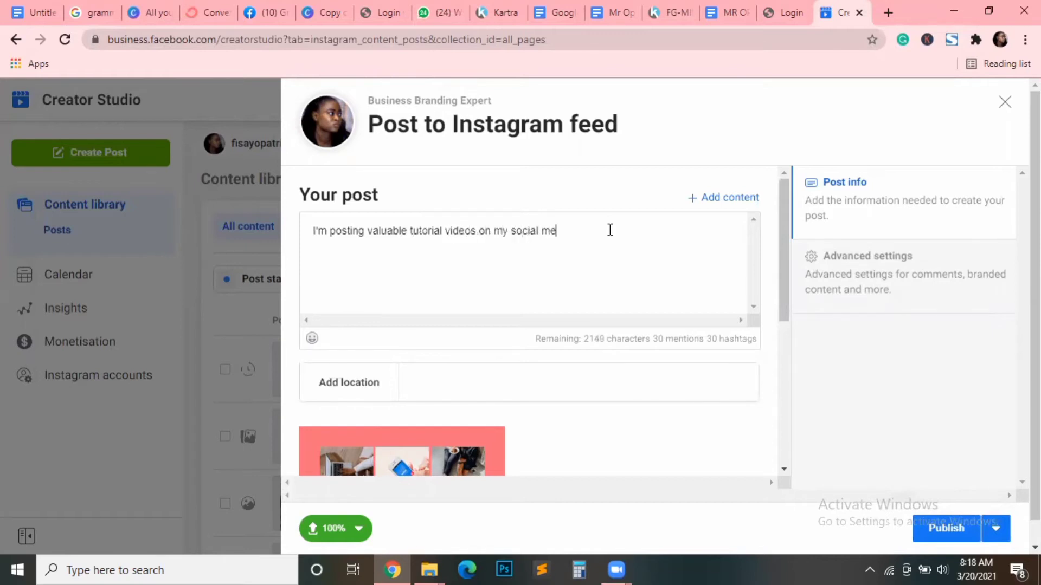
pyautogui.press('BackSpace')
pyautogui.press('BackSpace')
pyautogui.press('BackSpace')
pyautogui.press('BackSpace')
pyautogui.press('BackSpace')
pyautogui.write('facebo')
pyautogui.write('up.')
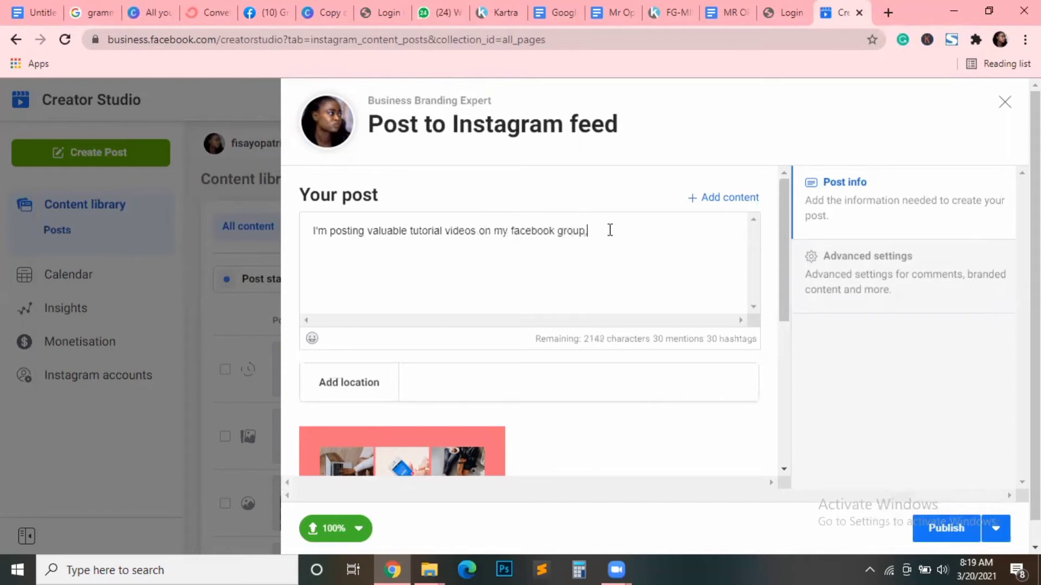
pyautogui.write('ou are w')
pyautogui.write('elcome to')
pyautogui.write('. ')
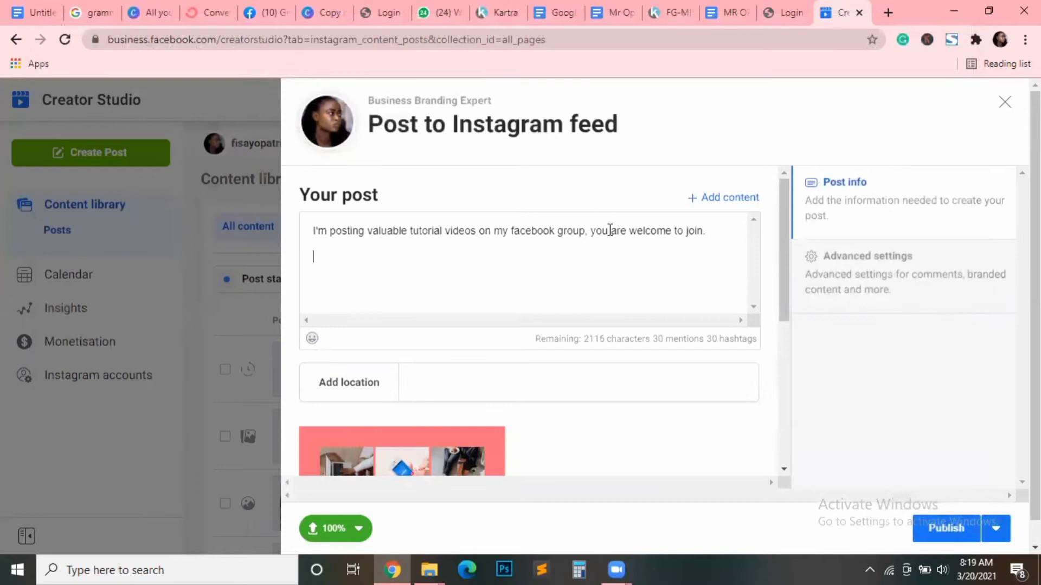
pyautogui.write('ick the l')
pyautogui.write('ink in my')
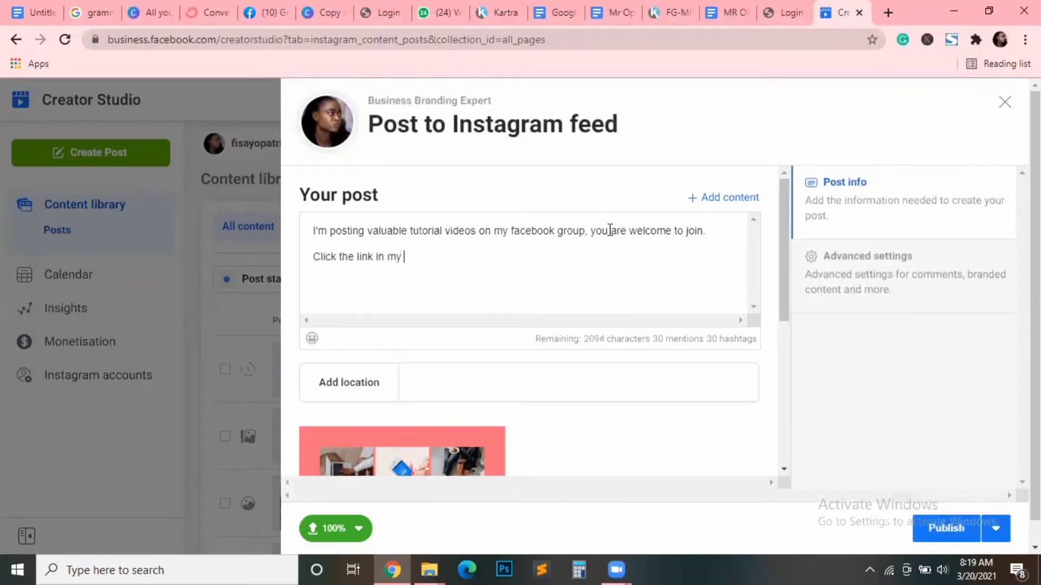
pyautogui.write('bio to')
pyautogui.write('j')
pyautogui.write('ow!')
pyautogui.scroll(-3, 668, 321)
pyautogui.scroll(-2, 667, 323)
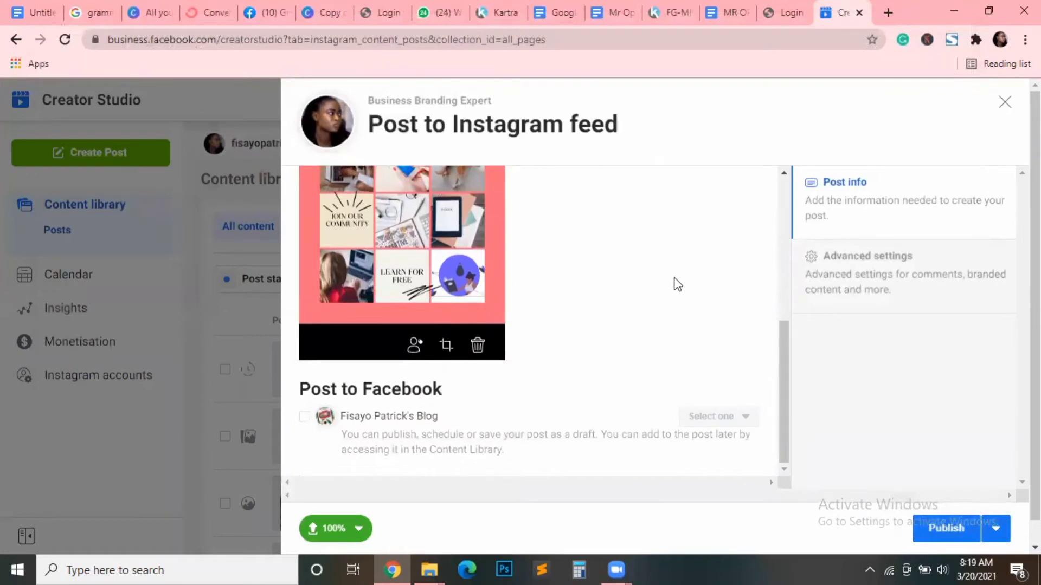
# Tick Post to Facebook for the Fisayo Patrick's Blog Page
pyautogui.click(304, 418)
pyautogui.scroll(3, 477, 415)
pyautogui.scroll(2, 477, 415)
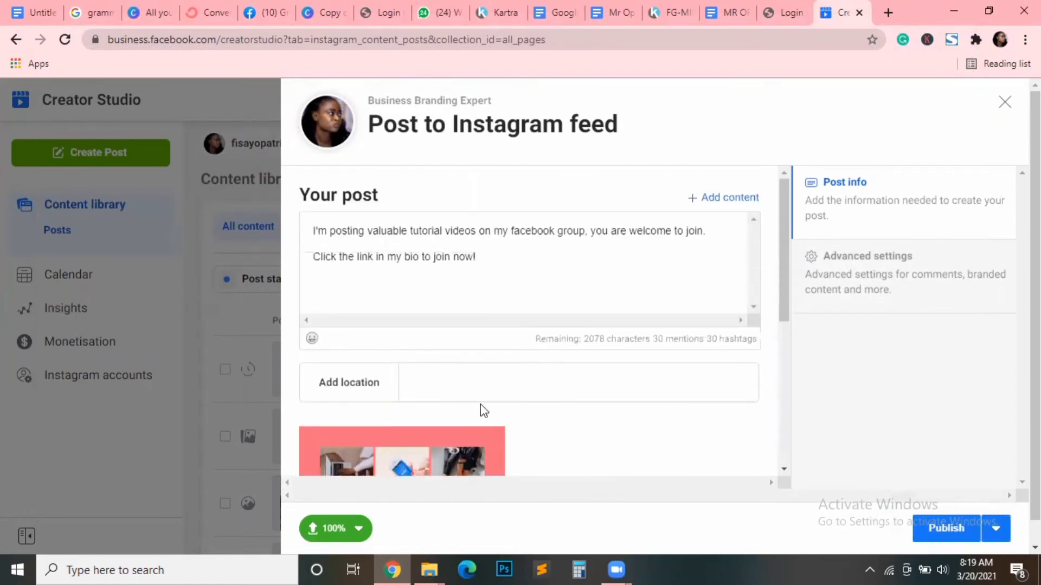
pyautogui.scroll(-2, 534, 379)
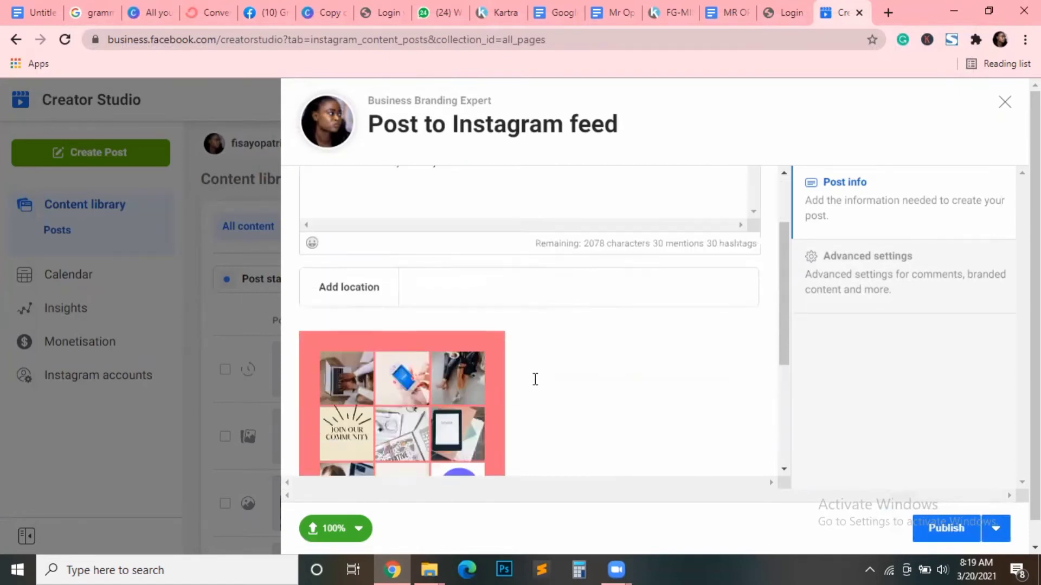
pyautogui.scroll(-1, 512, 393)
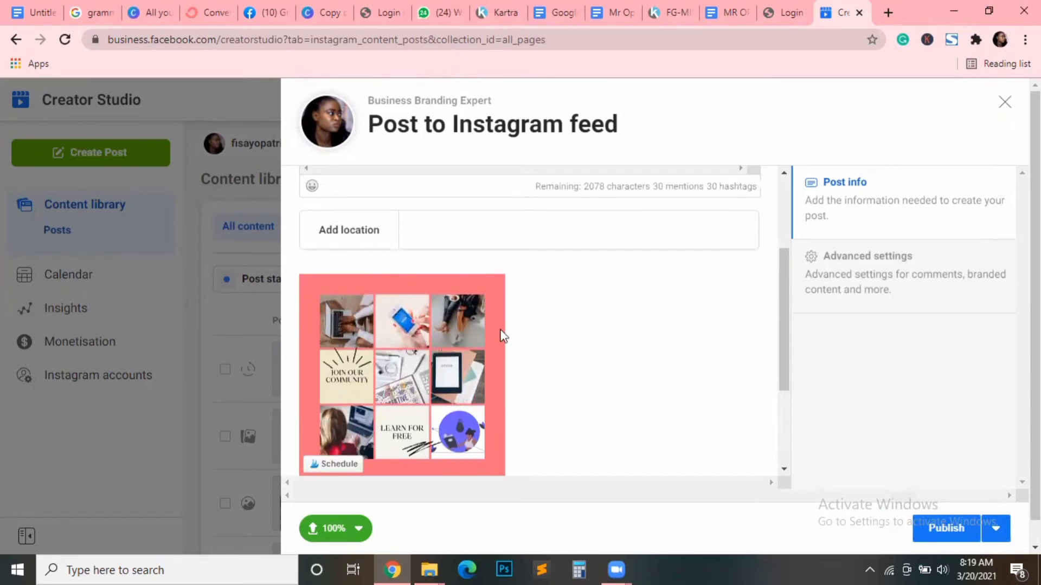
pyautogui.scroll(2, 502, 332)
# Upload the 'Edited' shoe collage from the computer as a second carousel image
pyautogui.click(720, 209)
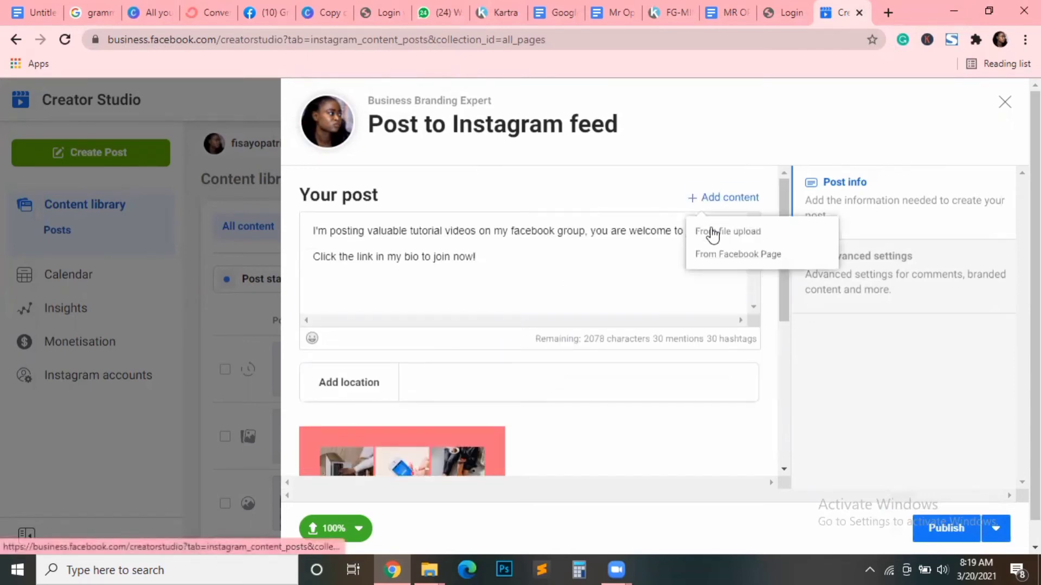
pyautogui.click(711, 231)
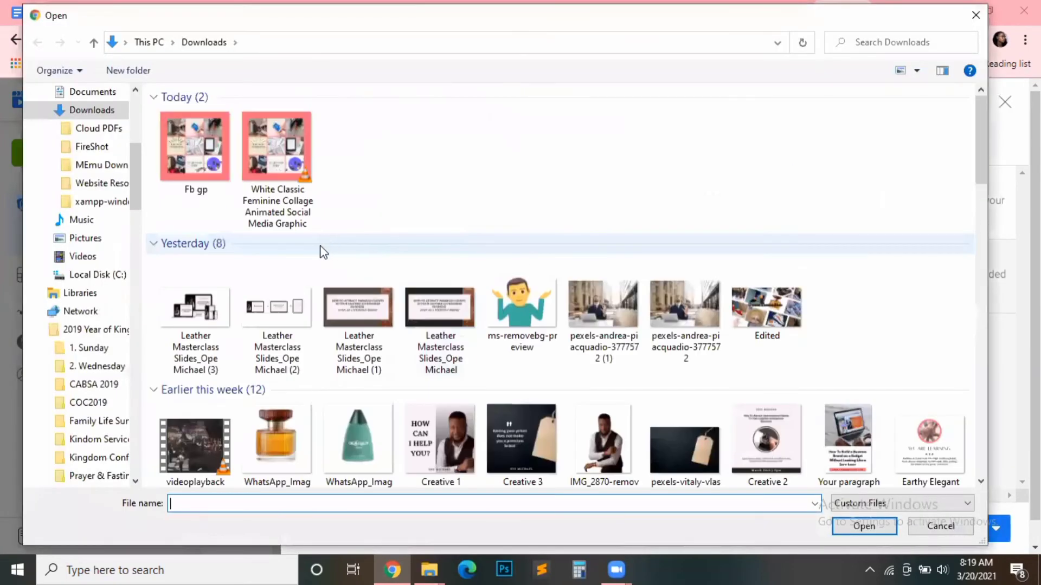
pyautogui.doubleClick(759, 322)
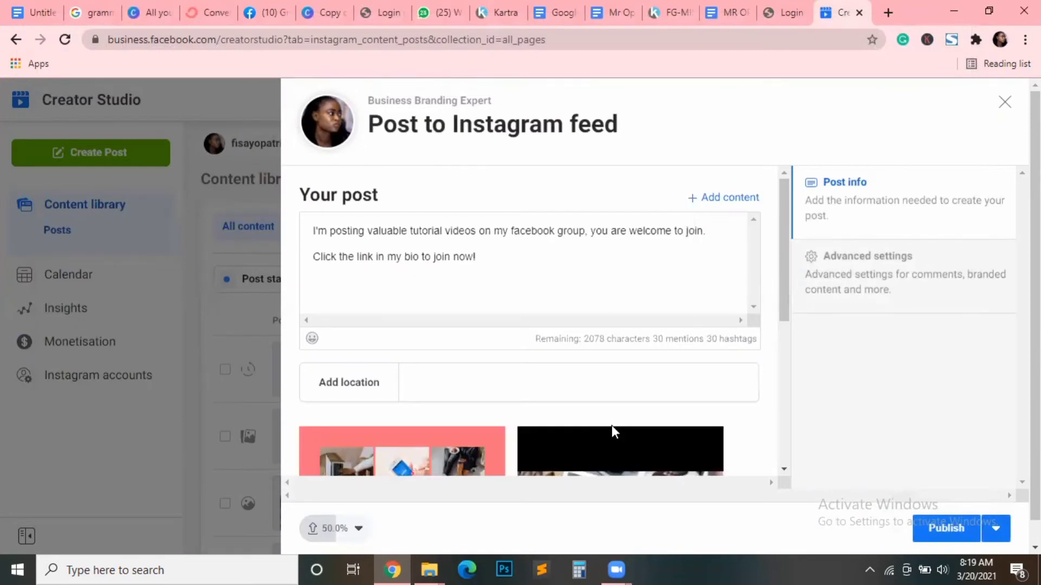
pyautogui.scroll(-3, 612, 430)
pyautogui.scroll(-3, 611, 431)
pyautogui.scroll(1, 612, 432)
pyautogui.scroll(3, 612, 431)
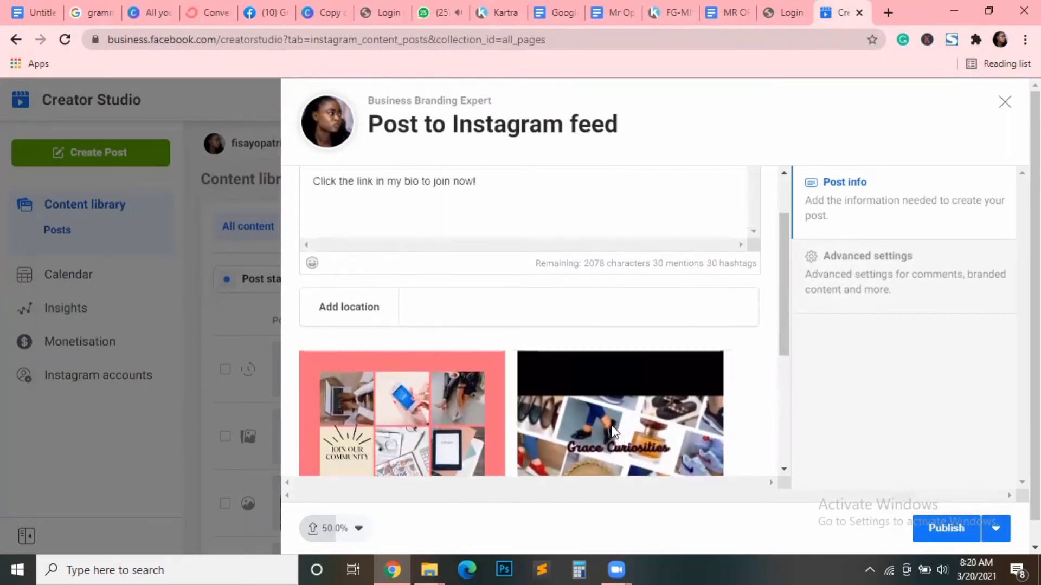
pyautogui.scroll(1, 612, 426)
pyautogui.scroll(-1, 629, 391)
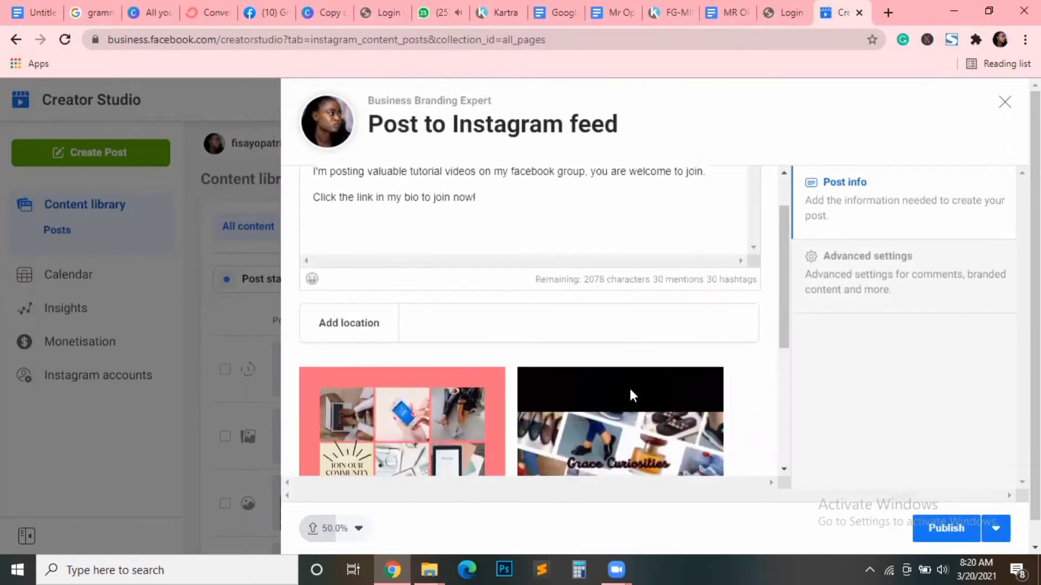
pyautogui.scroll(1, 631, 396)
pyautogui.scroll(-1, 631, 395)
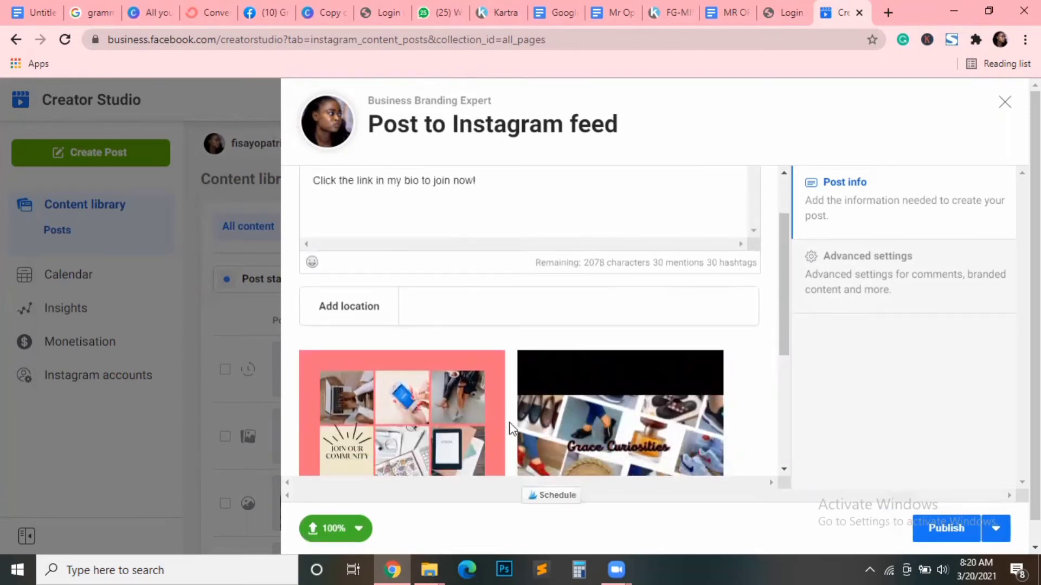
pyautogui.scroll(-1, 531, 431)
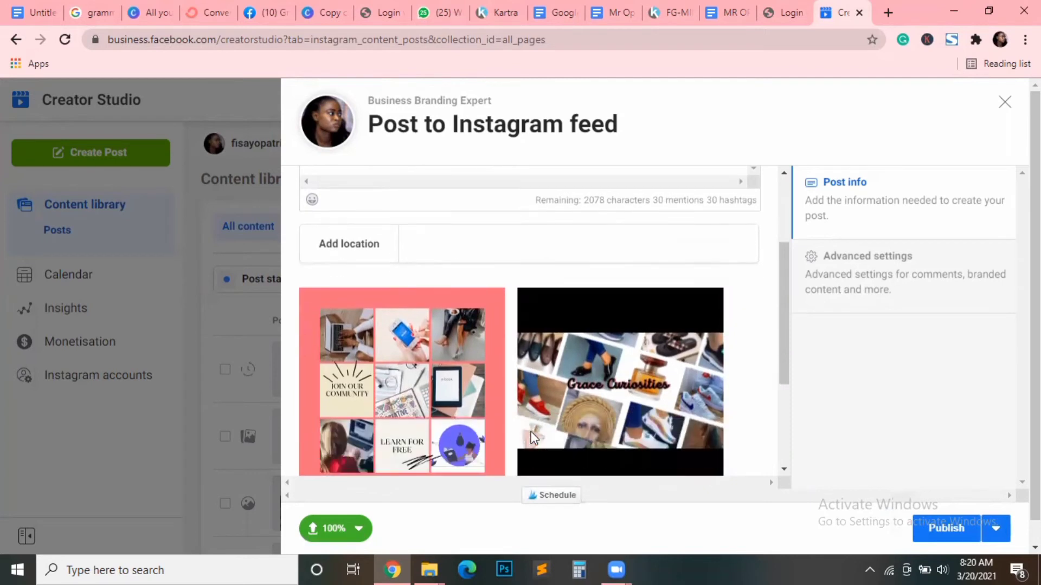
pyautogui.scroll(-1, 531, 431)
pyautogui.scroll(2, 533, 416)
pyautogui.scroll(1, 533, 415)
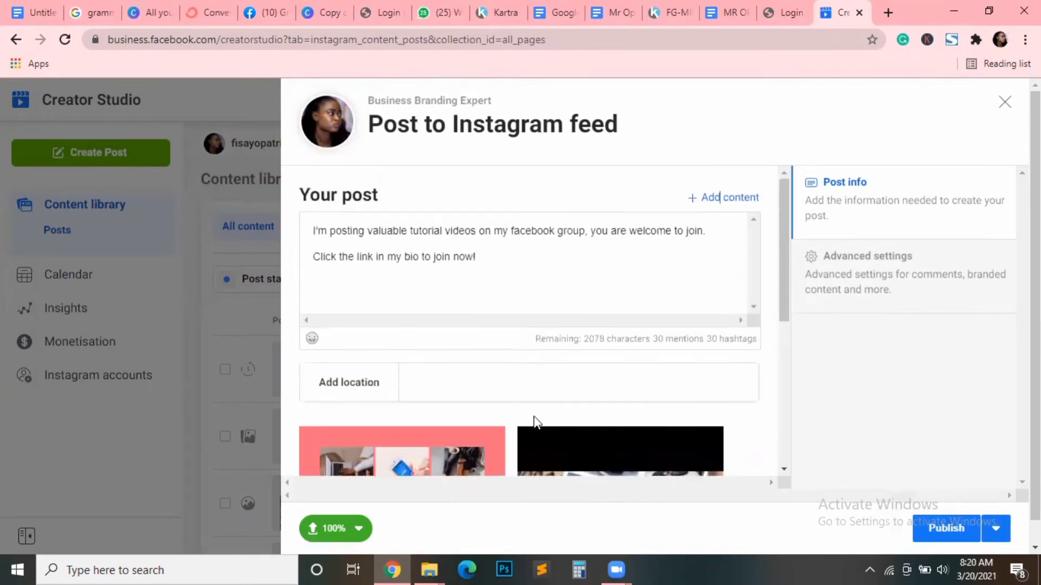
# Upload 'Edited' and the two pexels-andrea-piacquadio-3777572 laptop photos from Downloads to the carousel
pyautogui.click(698, 200)
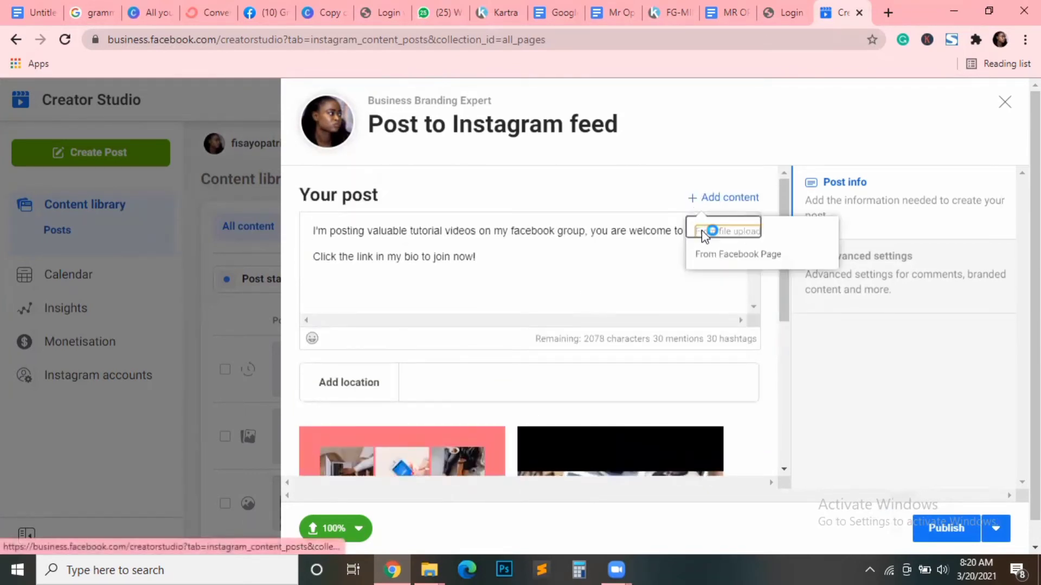
pyautogui.click(701, 232)
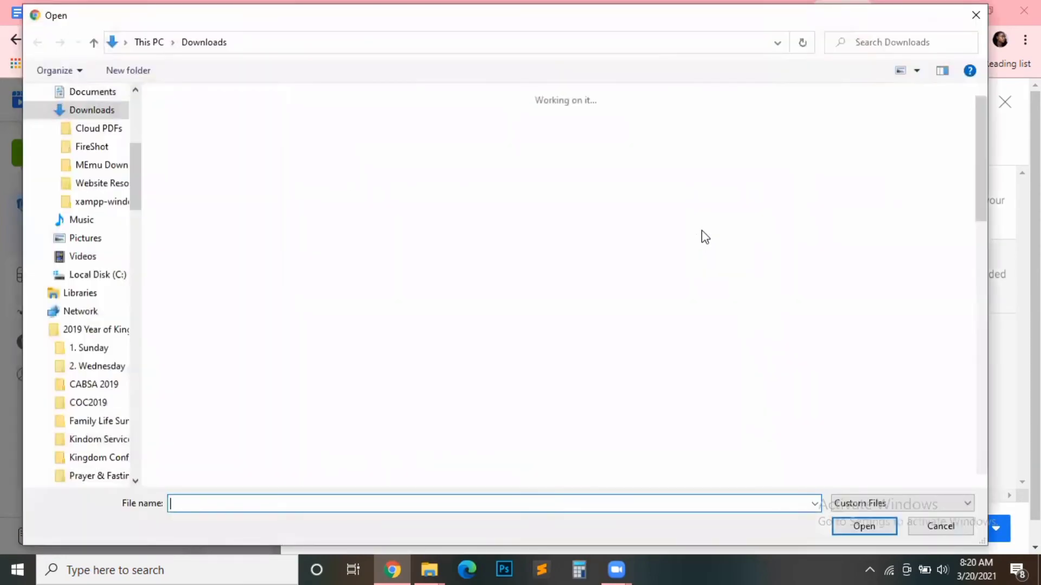
pyautogui.click(207, 325)
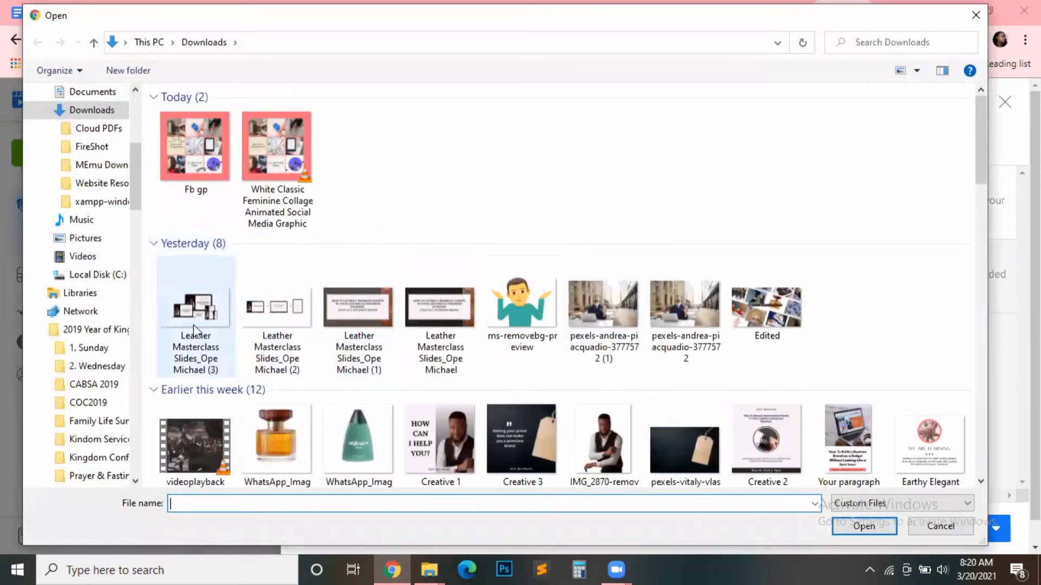
pyautogui.keyDown('shift'); pyautogui.click(363, 318); pyautogui.keyUp('shift')
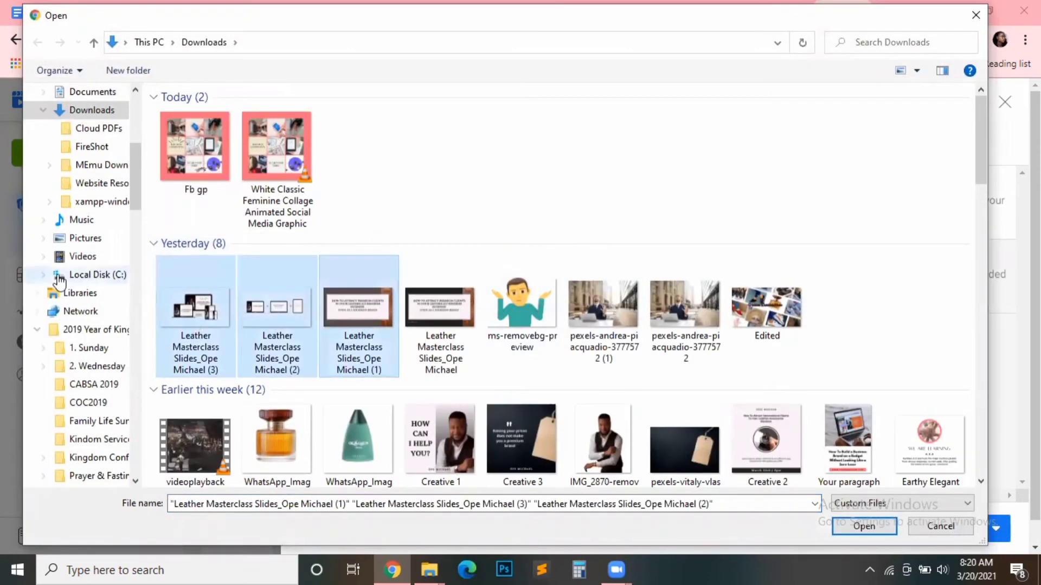
pyautogui.click(619, 317)
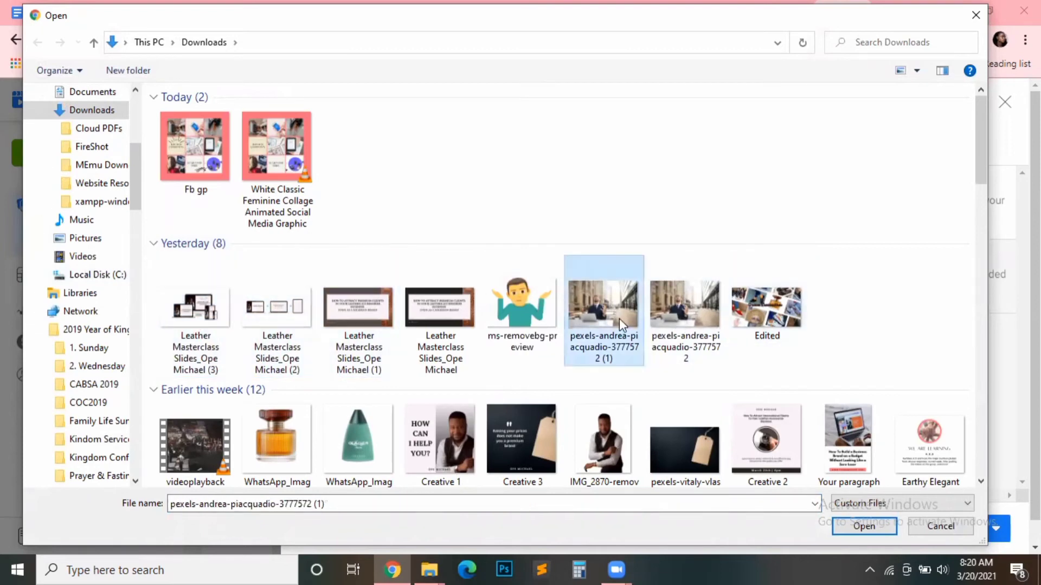
pyautogui.keyDown('shift'); pyautogui.click(762, 322); pyautogui.keyUp('shift')
pyautogui.click(846, 530)
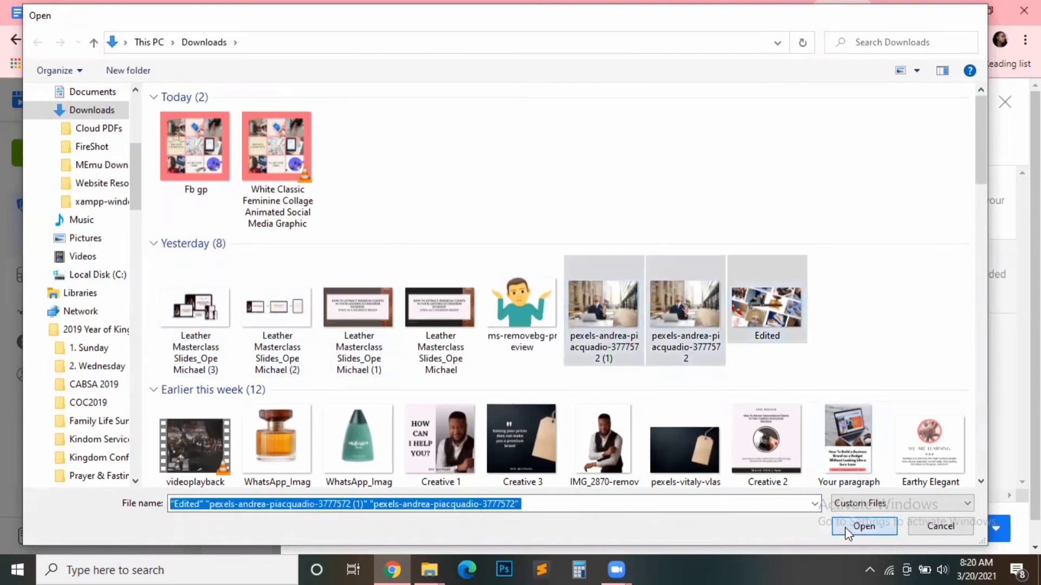
pyautogui.scroll(-3, 616, 397)
pyautogui.scroll(-1, 615, 397)
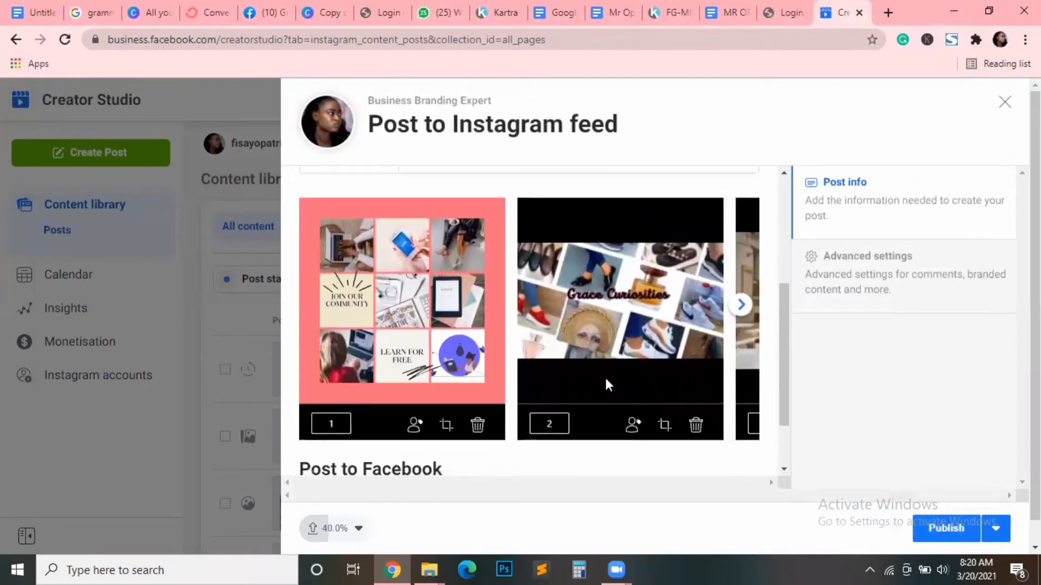
pyautogui.click(740, 307)
pyautogui.click(741, 309)
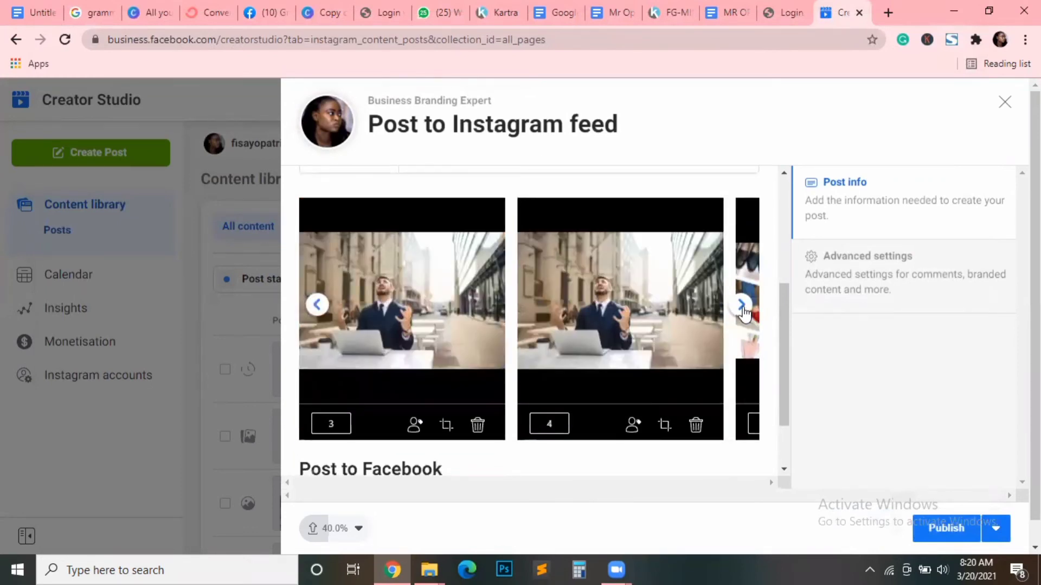
pyautogui.click(741, 309)
pyautogui.click(317, 307)
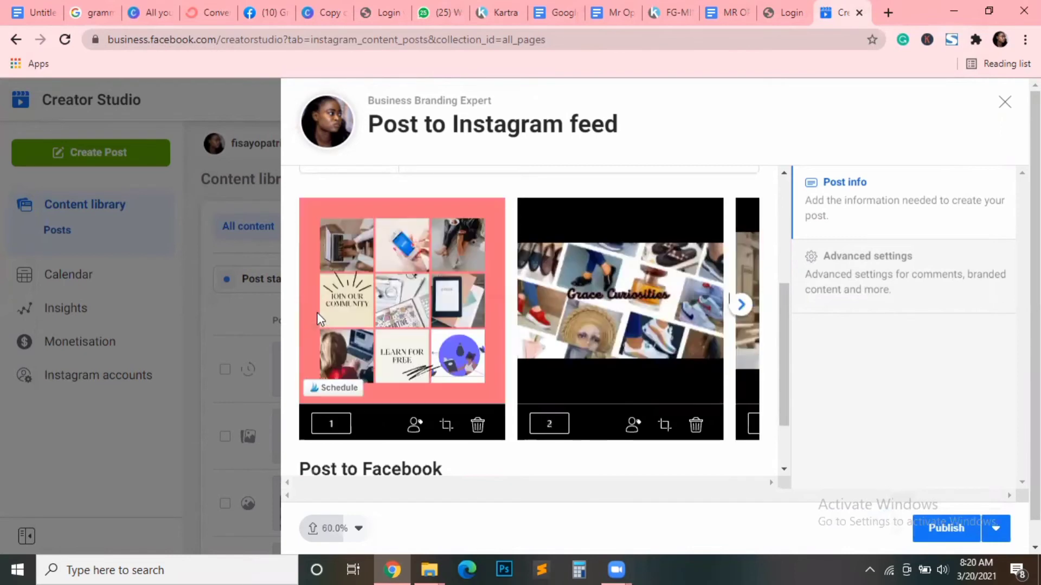
pyautogui.scroll(-1, 591, 338)
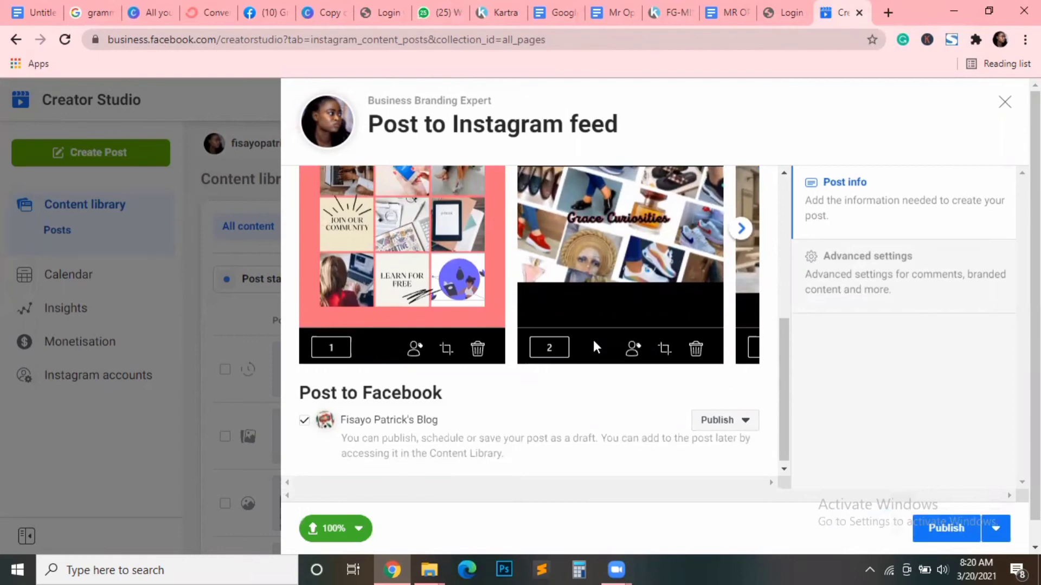
pyautogui.scroll(1, 593, 341)
pyautogui.scroll(2, 597, 339)
pyautogui.scroll(-3, 595, 339)
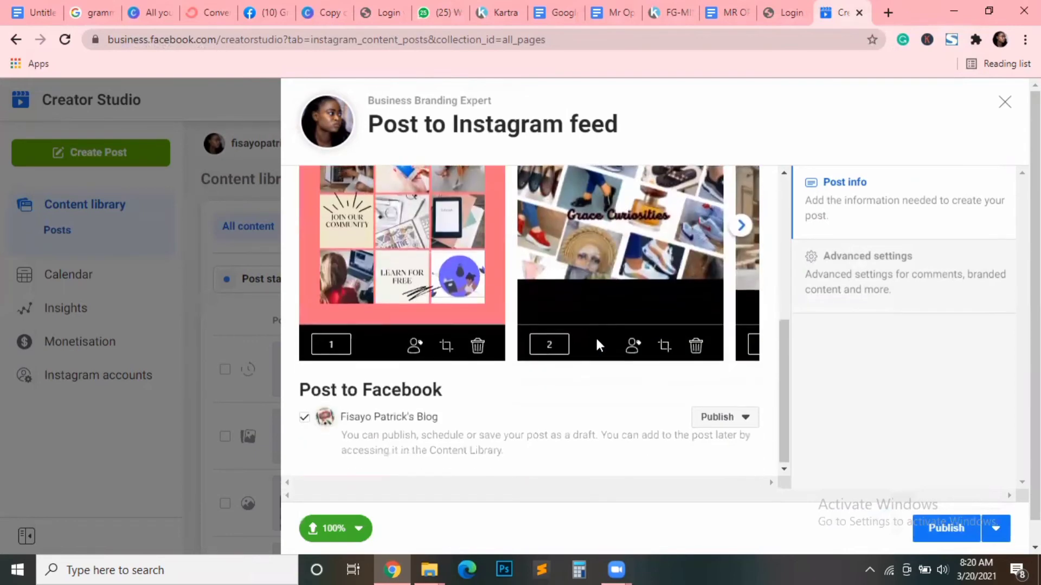
pyautogui.click(303, 418)
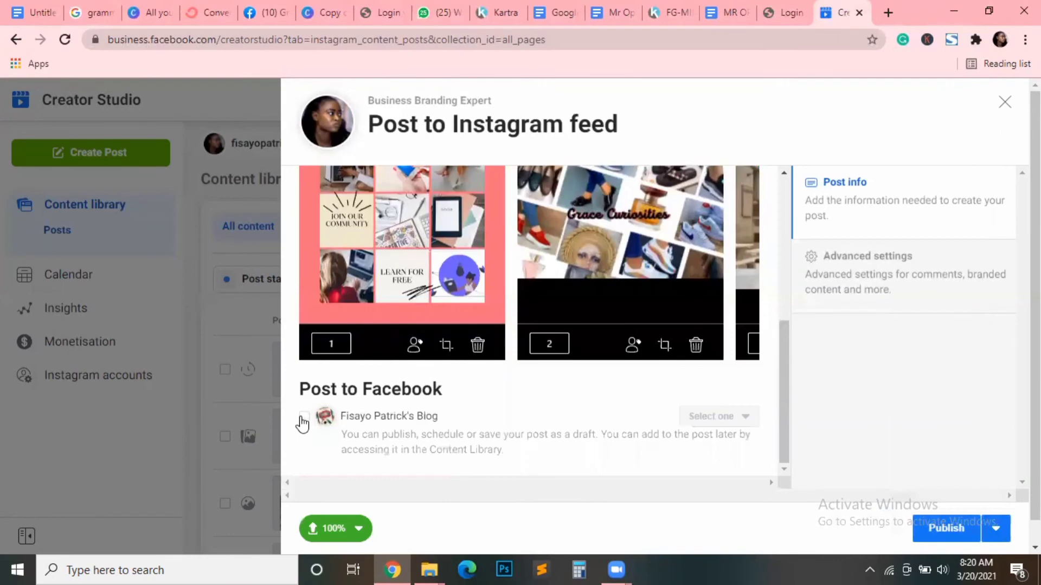
pyautogui.scroll(2, 685, 295)
pyautogui.scroll(2, 685, 294)
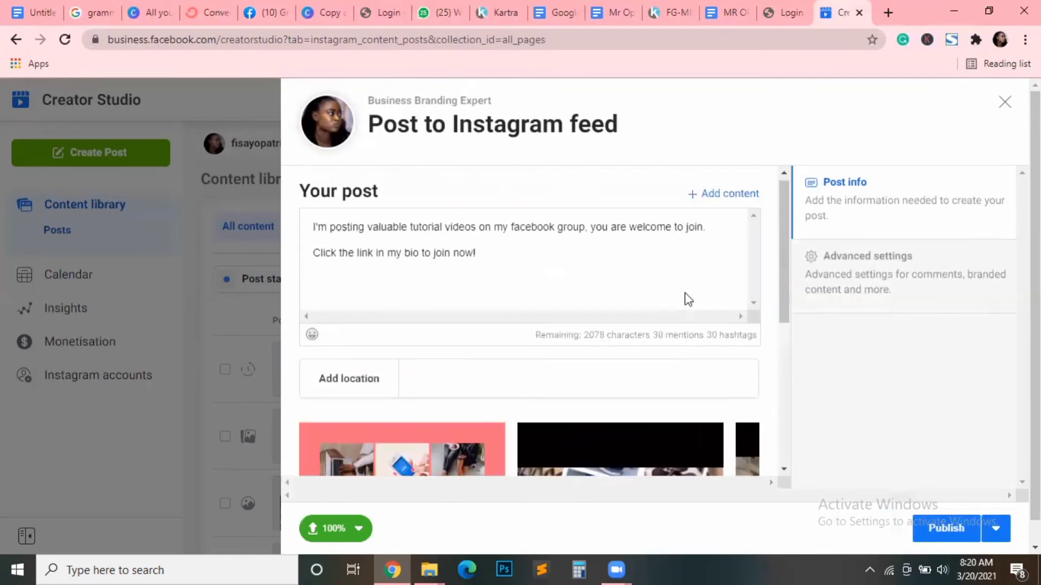
pyautogui.scroll(-3, 684, 294)
pyautogui.scroll(-1, 684, 294)
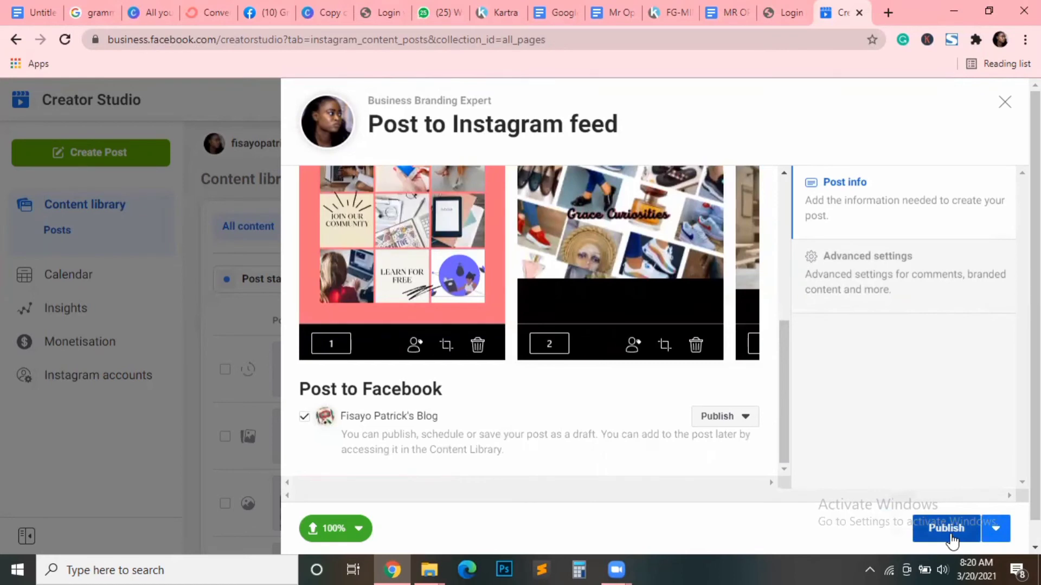
# Change Publish to Schedule for 21/3/2021 at 16:17 without submitting
pyautogui.click(996, 530)
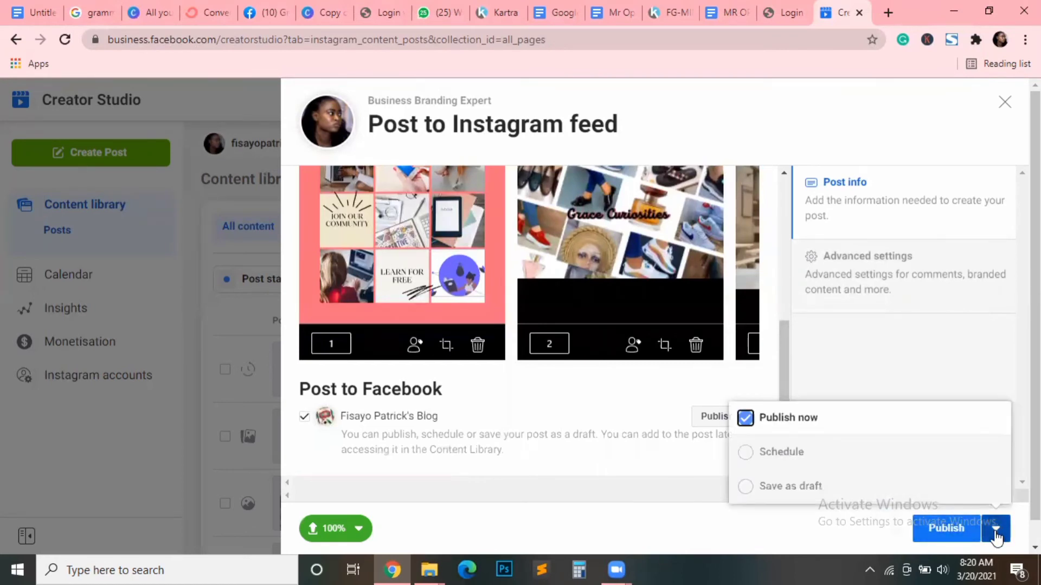
pyautogui.click(746, 452)
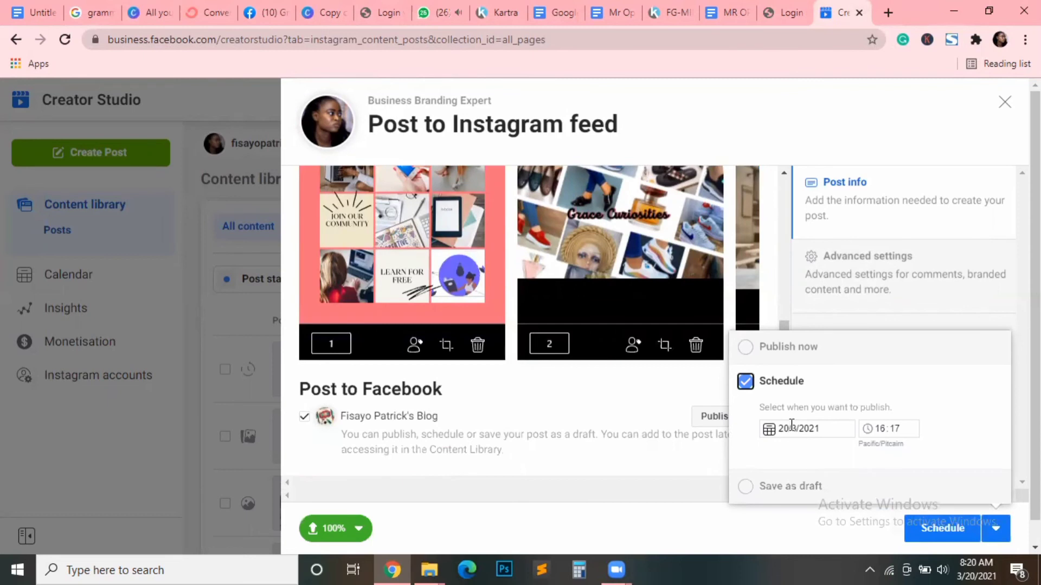
pyautogui.click(791, 425)
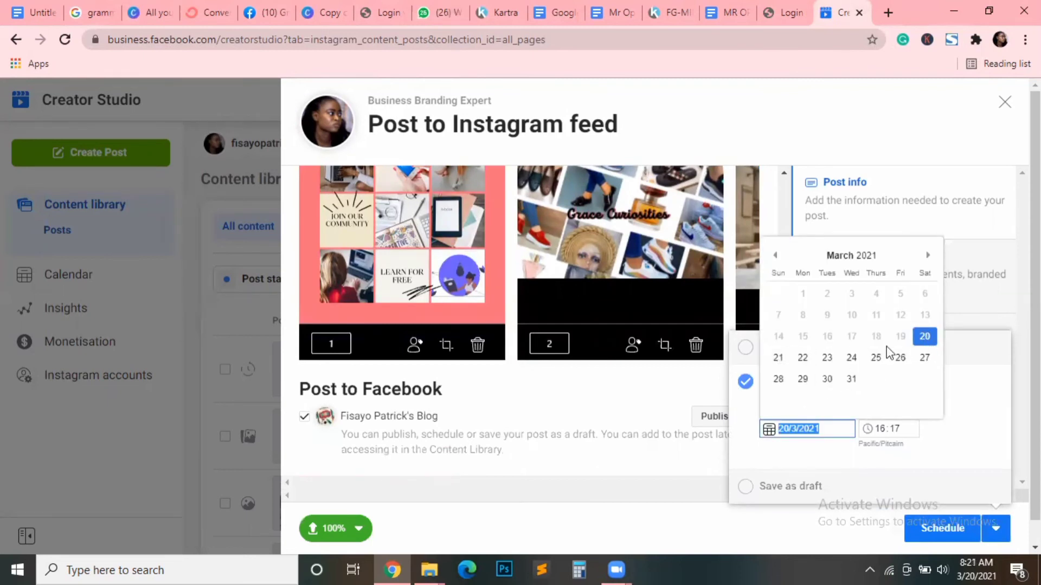
pyautogui.click(780, 358)
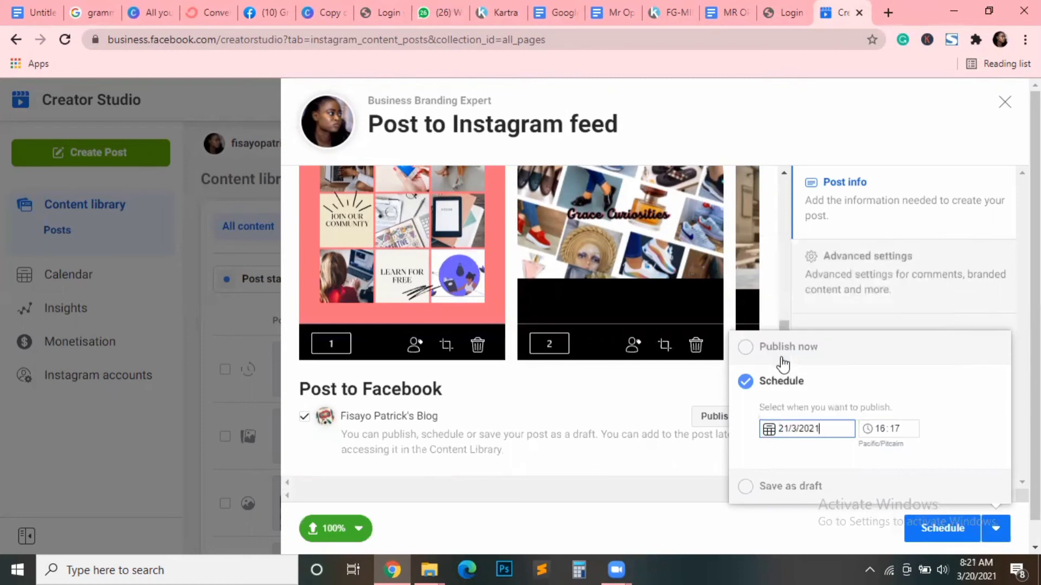
pyautogui.click(883, 428)
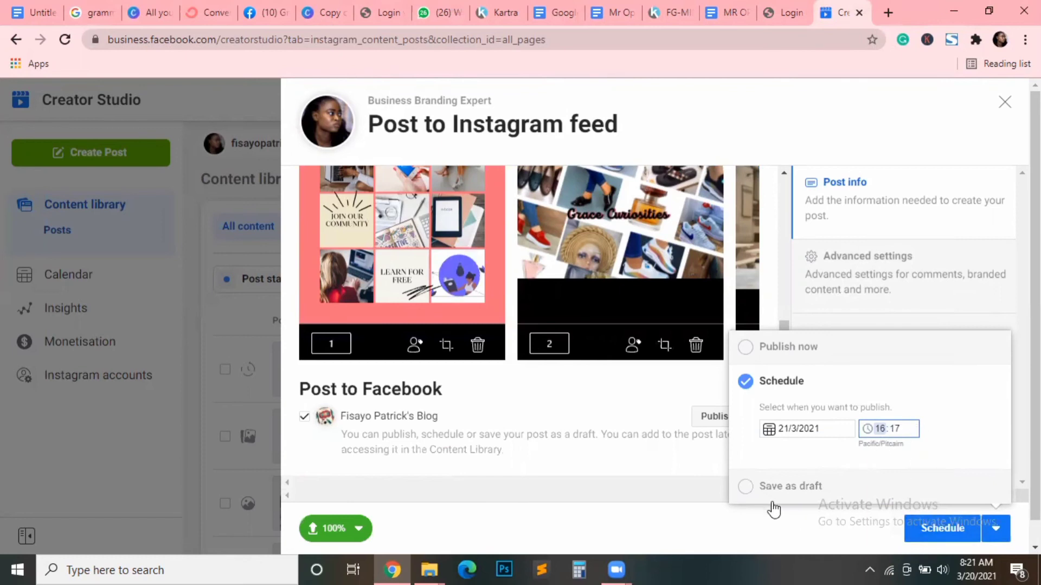
pyautogui.click(935, 536)
pyautogui.click(773, 290)
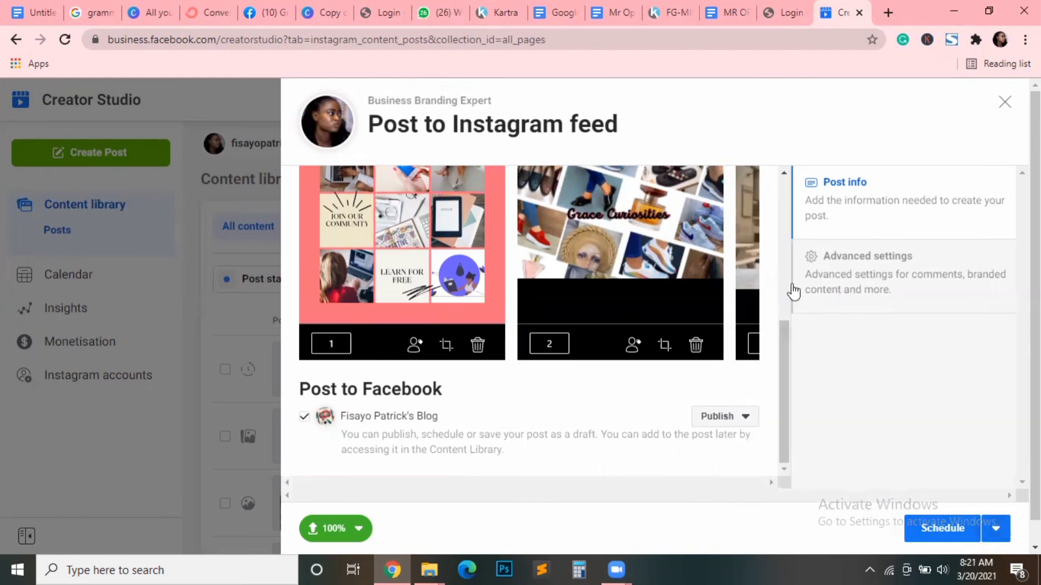
# Discard the unfinished Instagram post and return to the Instagram posts library via the Facebook overview
pyautogui.click(1005, 102)
pyautogui.click(743, 323)
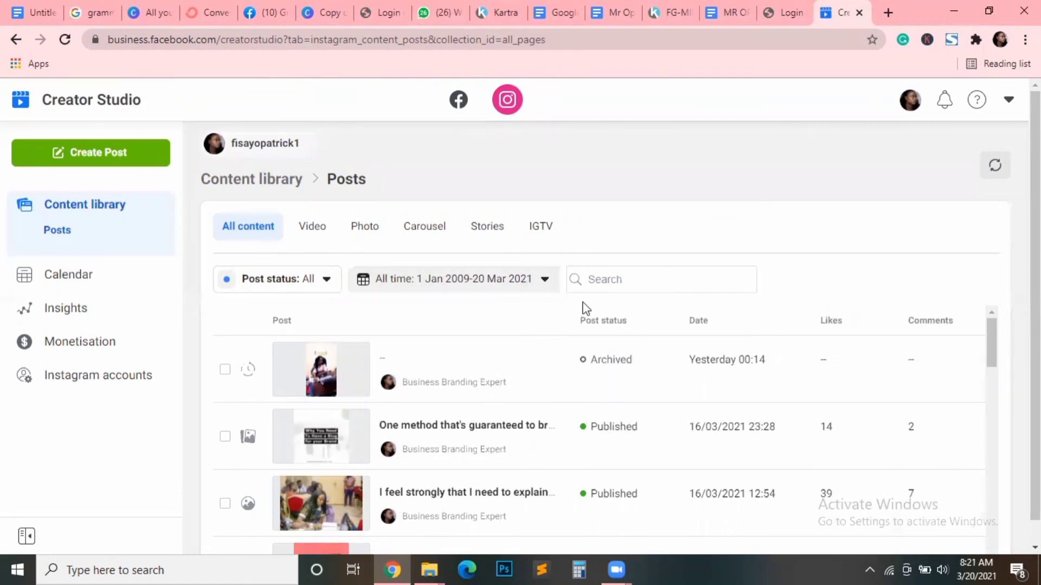
pyautogui.click(458, 105)
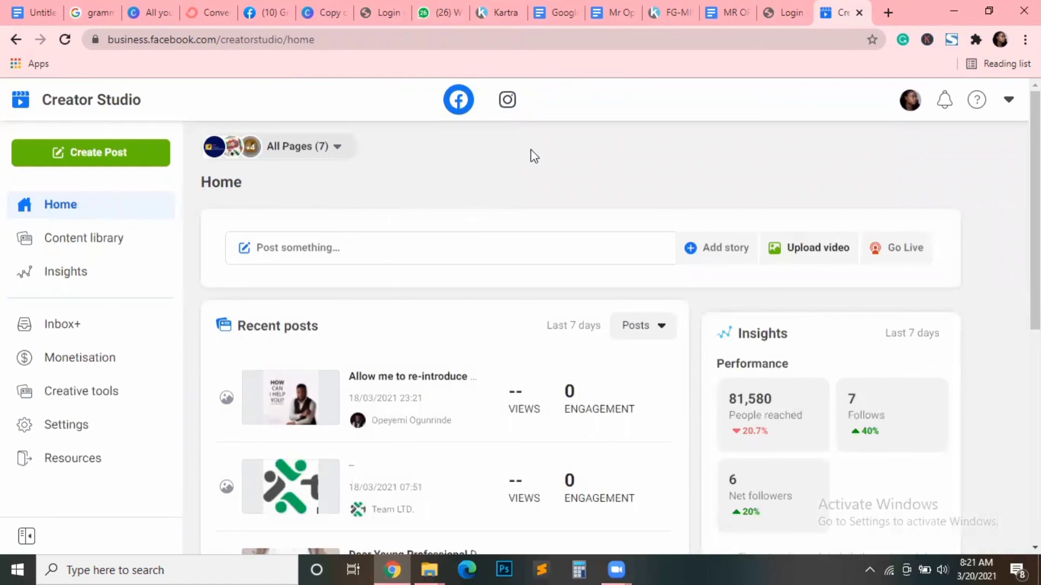
pyautogui.click(506, 102)
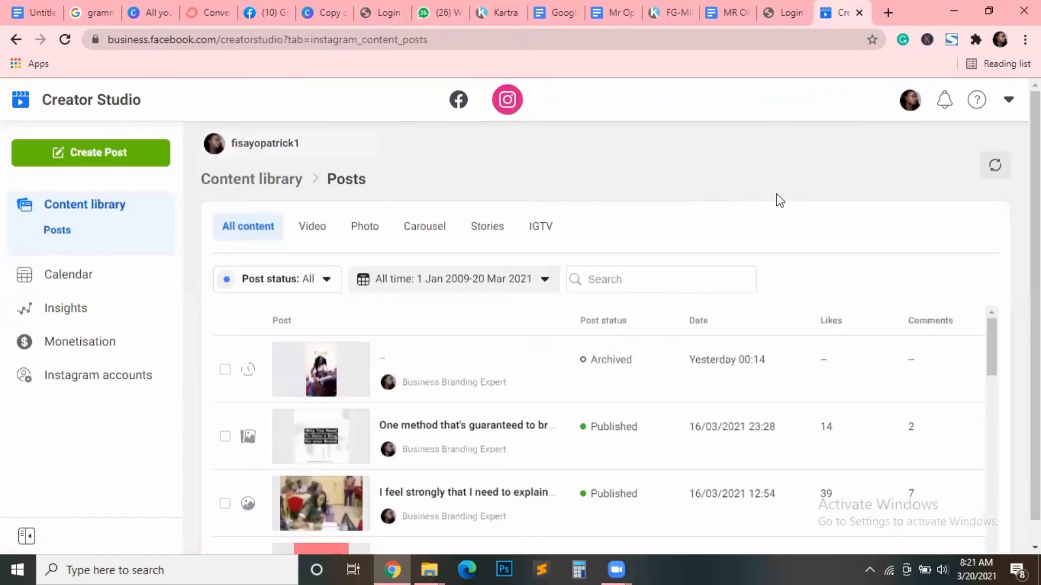
pyautogui.scroll(-1, 779, 200)
pyautogui.scroll(1, 779, 200)
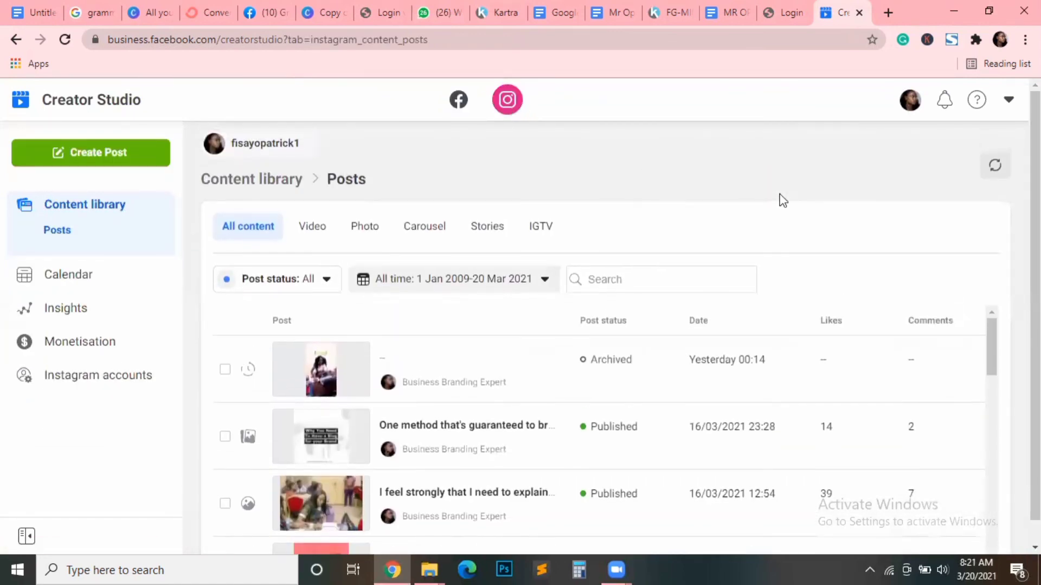